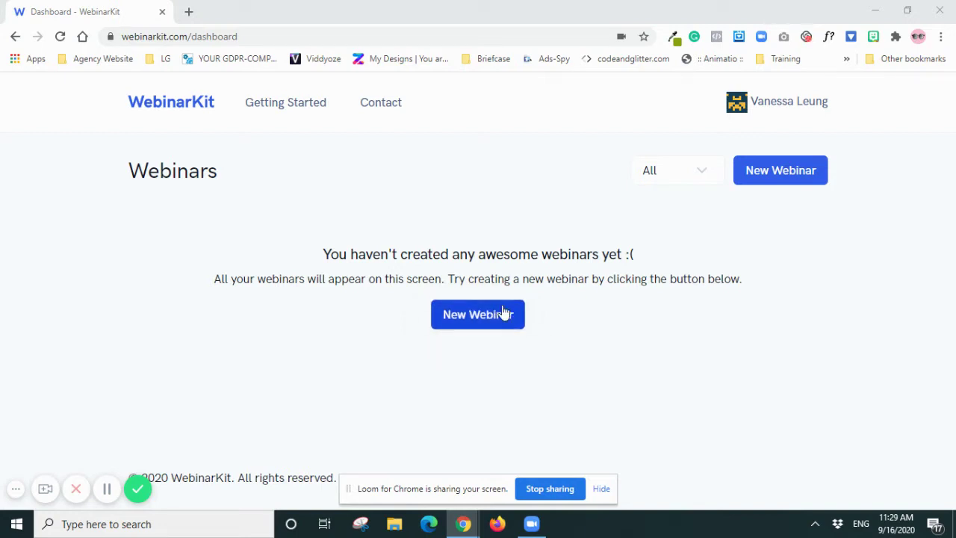
click(502, 321)
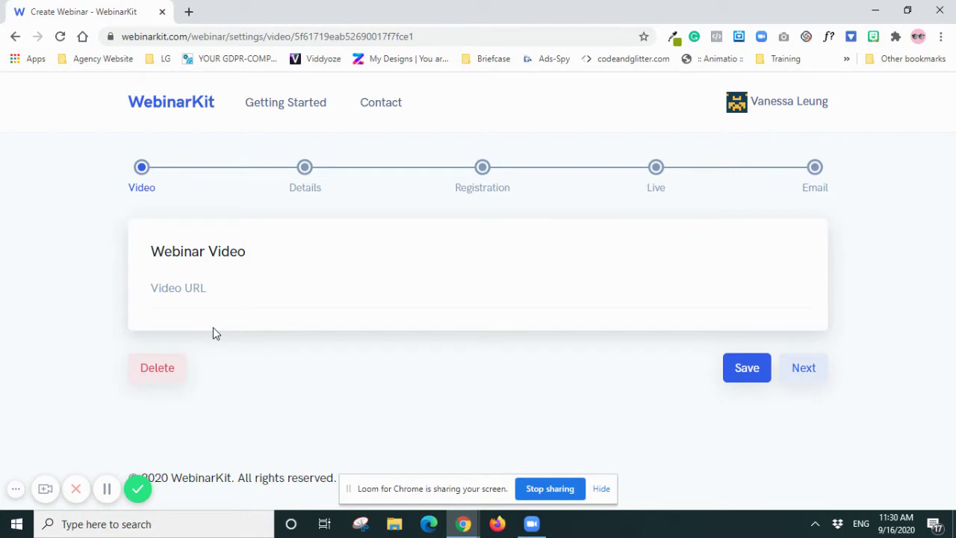
click(214, 297)
text(https://youtu.be/XrtvVduJUIU)
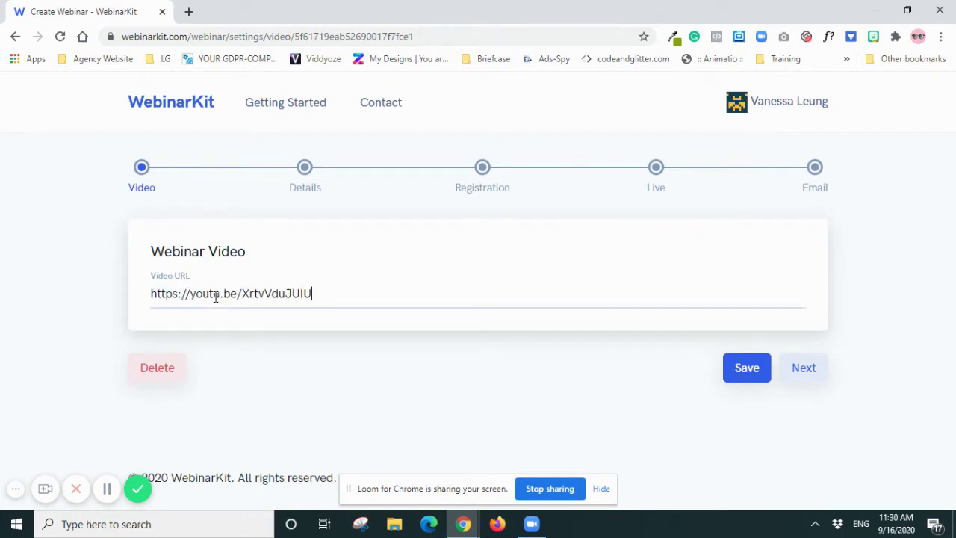
click(803, 368)
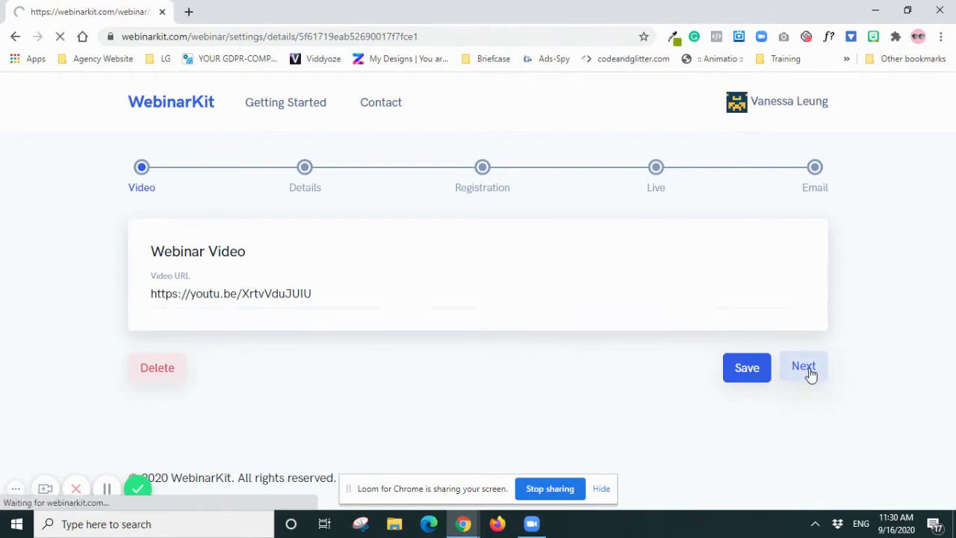
Activate the webinar, fill its Name field with the person's full name, and set the title to "How To Build Successful Online Business"
scroll(712, 374, down, 3)
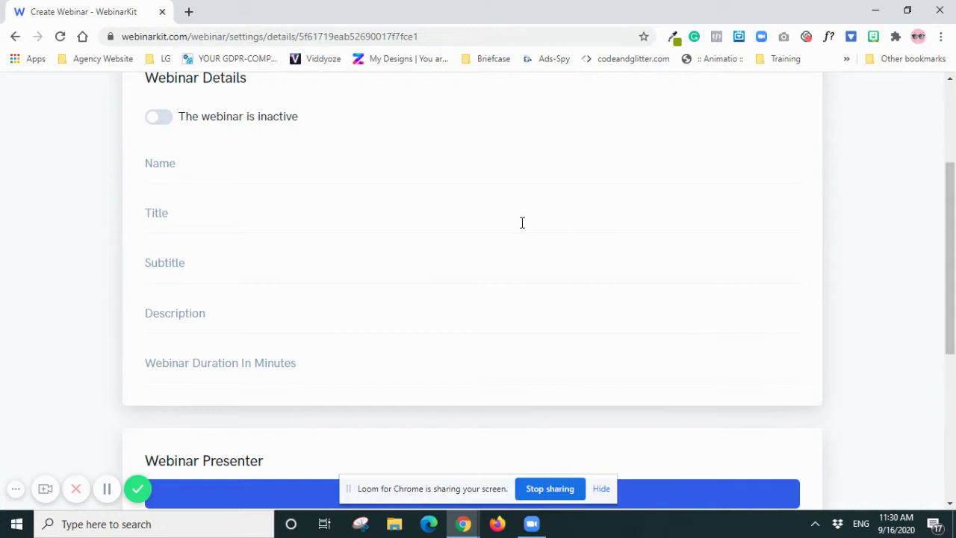
click(167, 121)
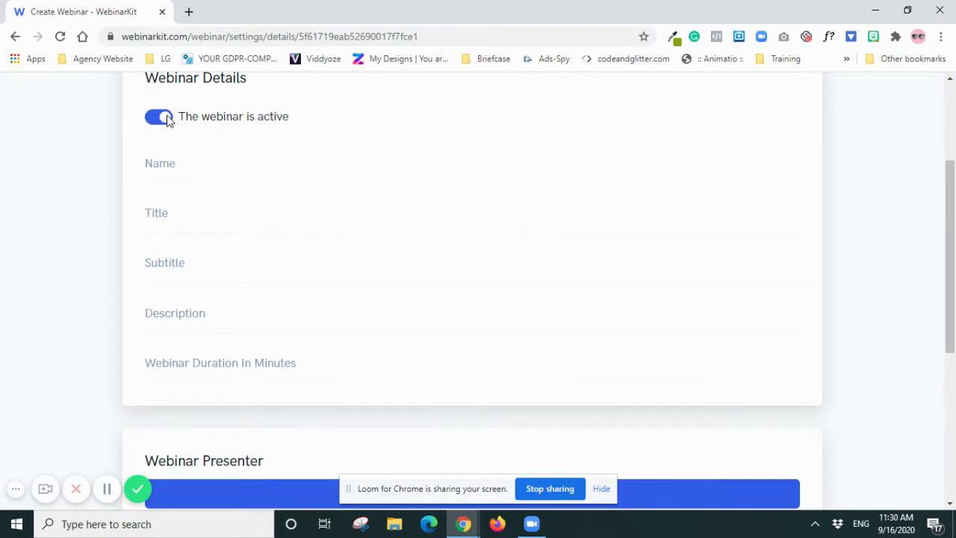
click(188, 168)
click(181, 204)
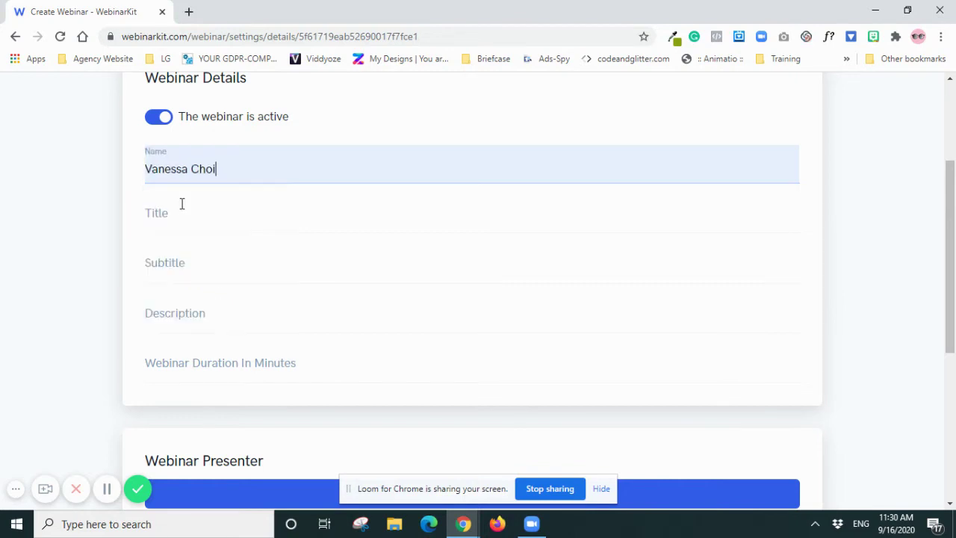
click(183, 213)
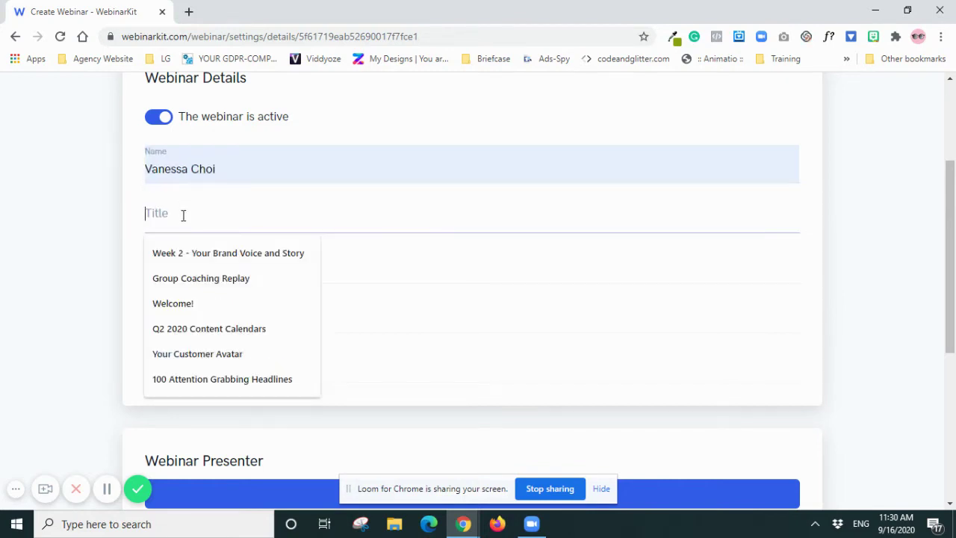
text(Ho)
key(Down)
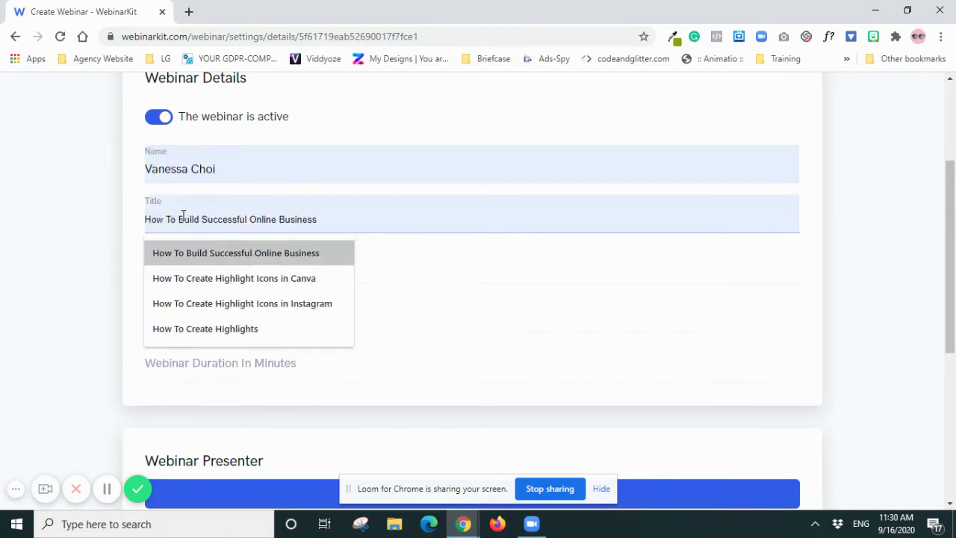
click(218, 257)
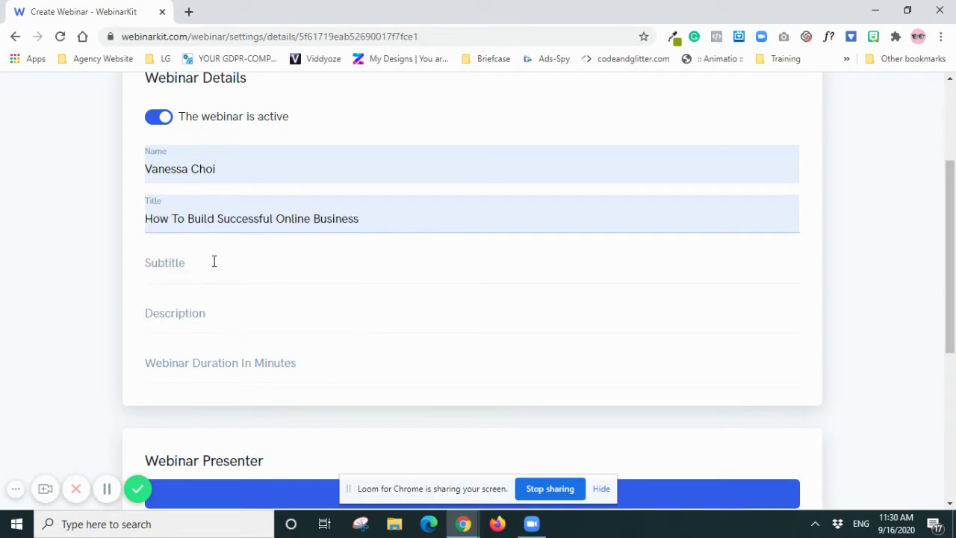
Set the subtitle to "Don't miss it", fill the description with a row of X characters, and set the duration to 60 minutes
click(214, 262)
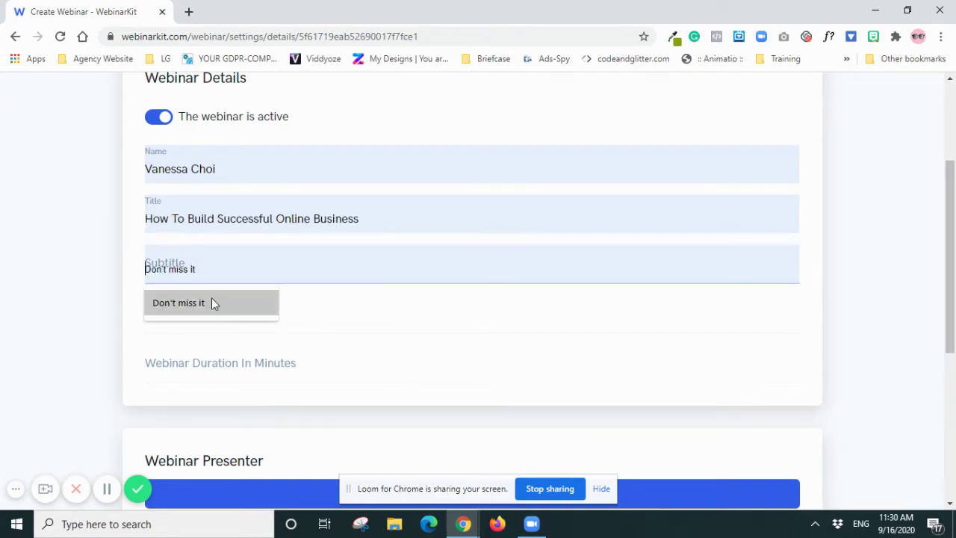
click(212, 299)
click(212, 318)
click(211, 376)
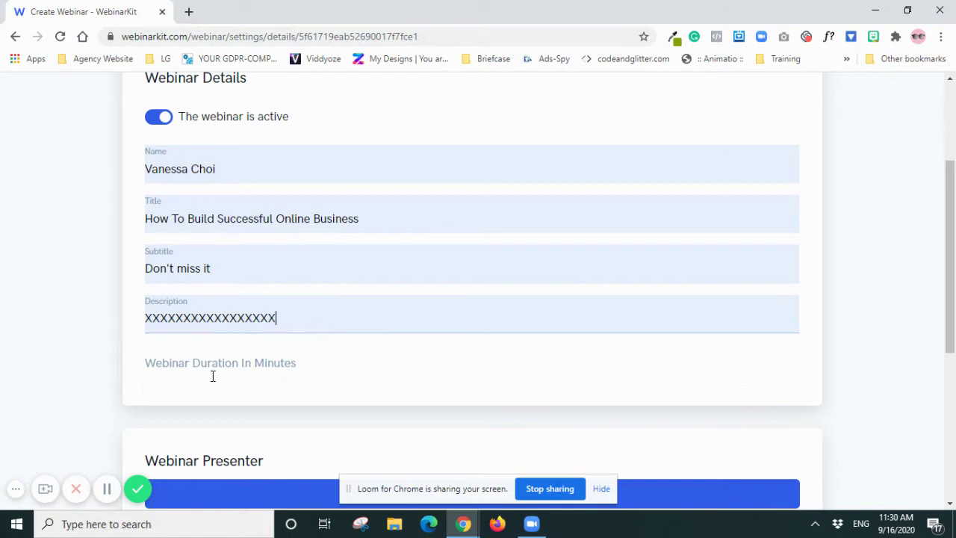
click(286, 370)
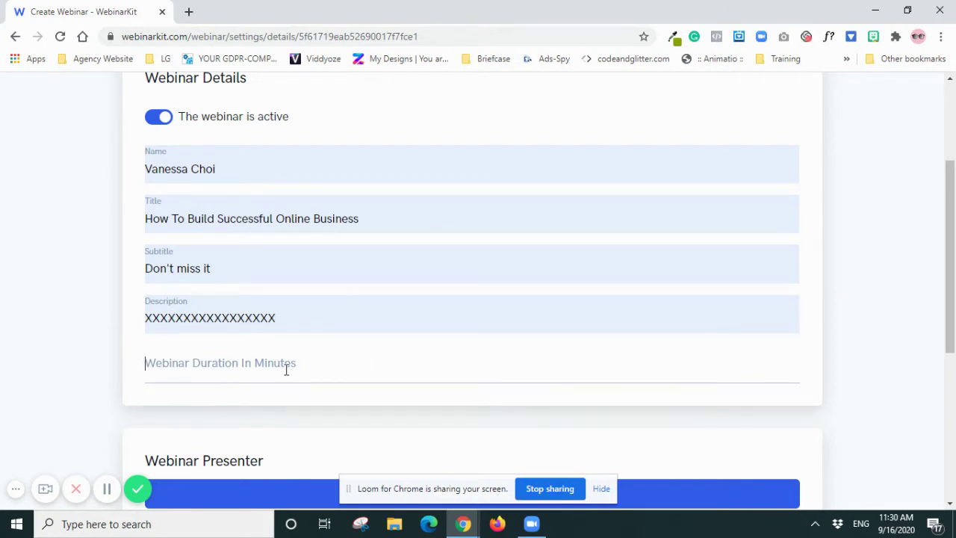
text(60)
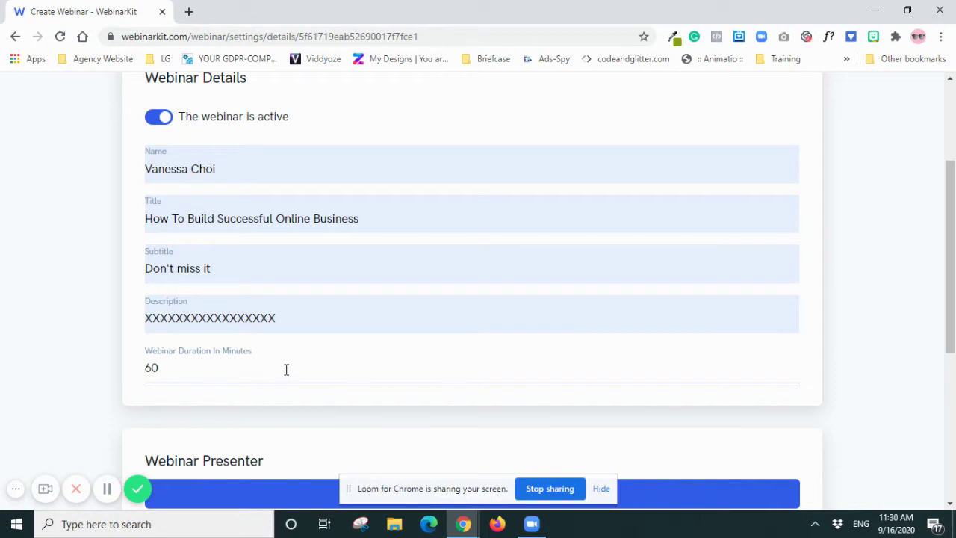
Add a webinar schedule entry for every day at 8:00 PM EST
scroll(287, 370, down, 5)
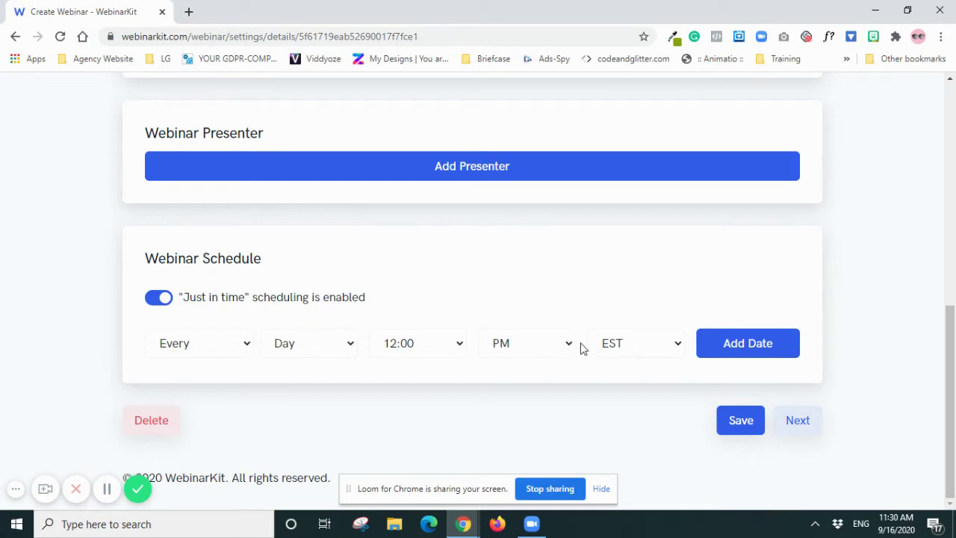
click(636, 356)
click(636, 355)
click(418, 346)
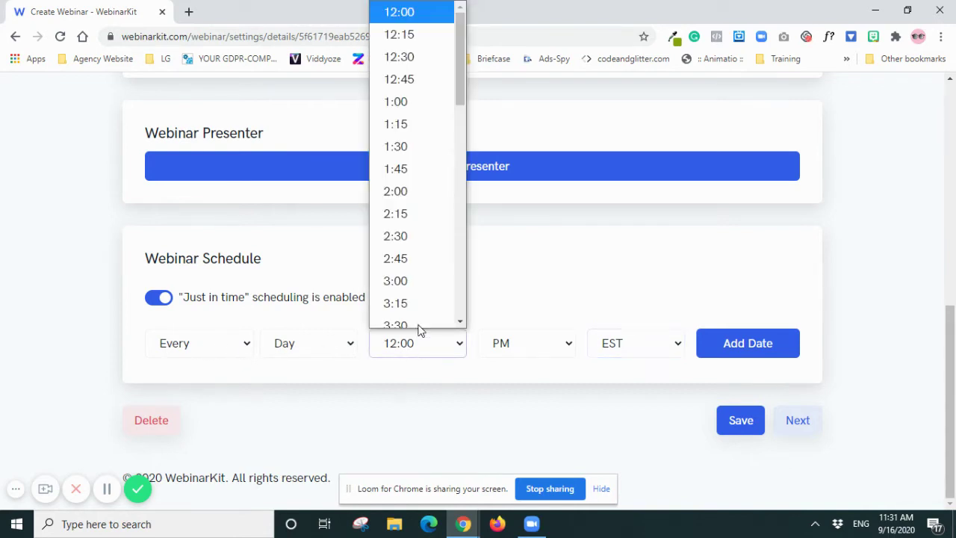
drag(448, 108, 450, 234)
click(425, 249)
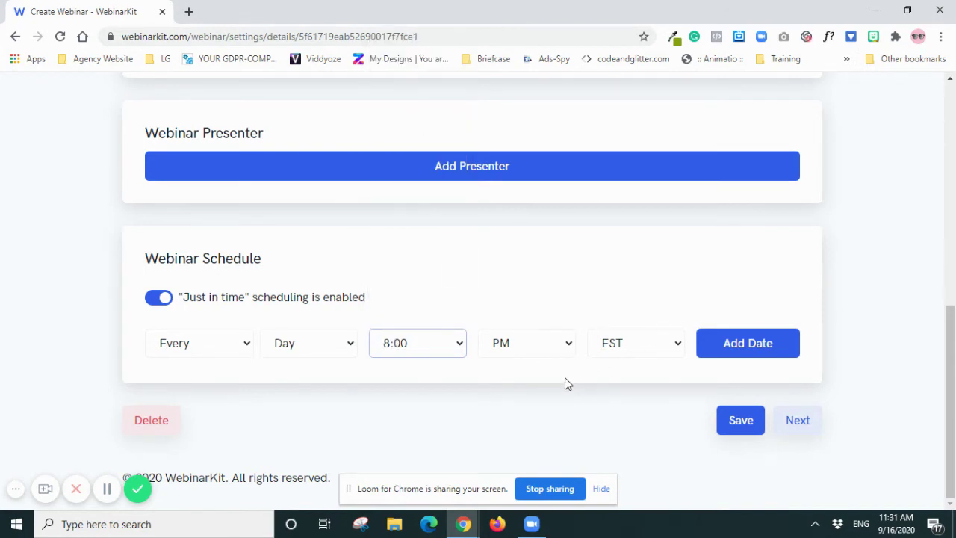
click(716, 349)
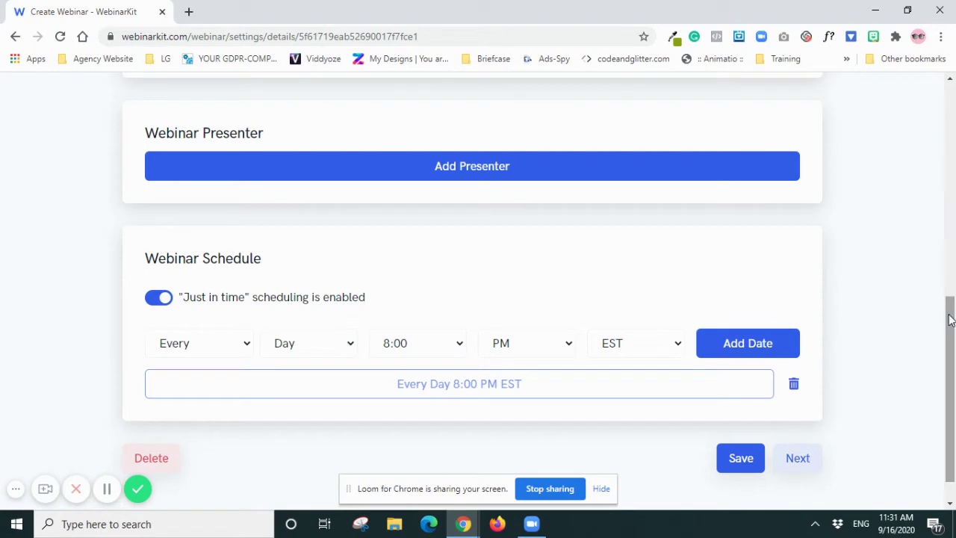
Add a second schedule entry for every day at 10:00 AM EST and continue to the registration settings
click(456, 347)
drag(463, 192, 454, 293)
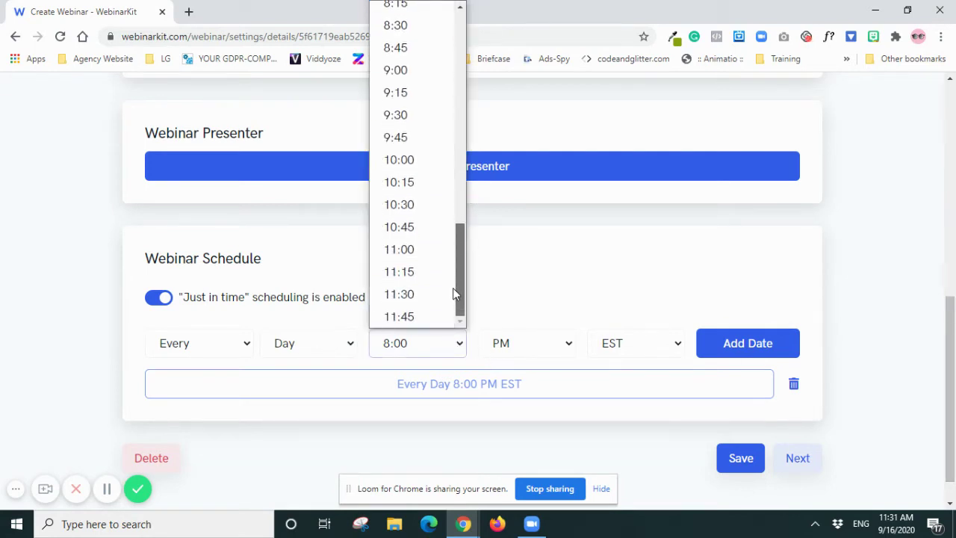
click(401, 166)
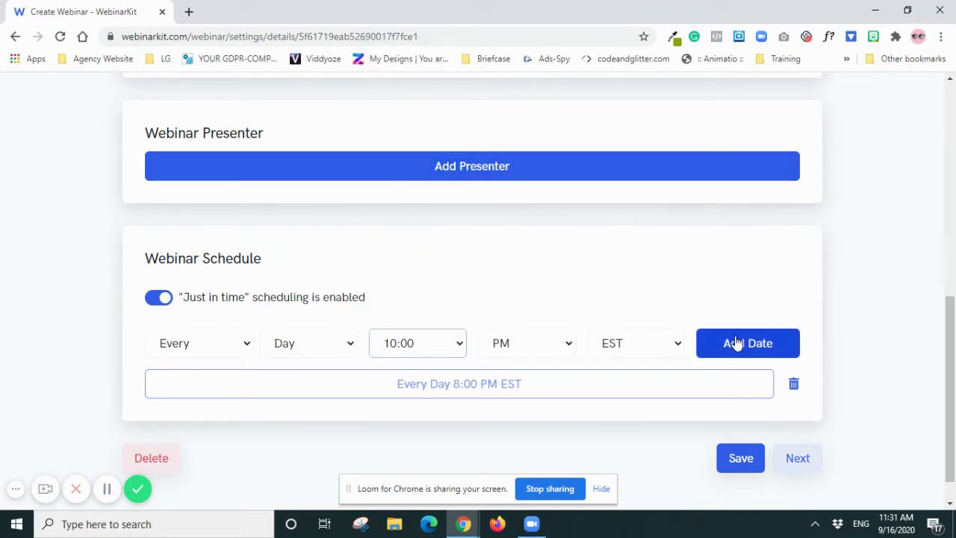
click(555, 349)
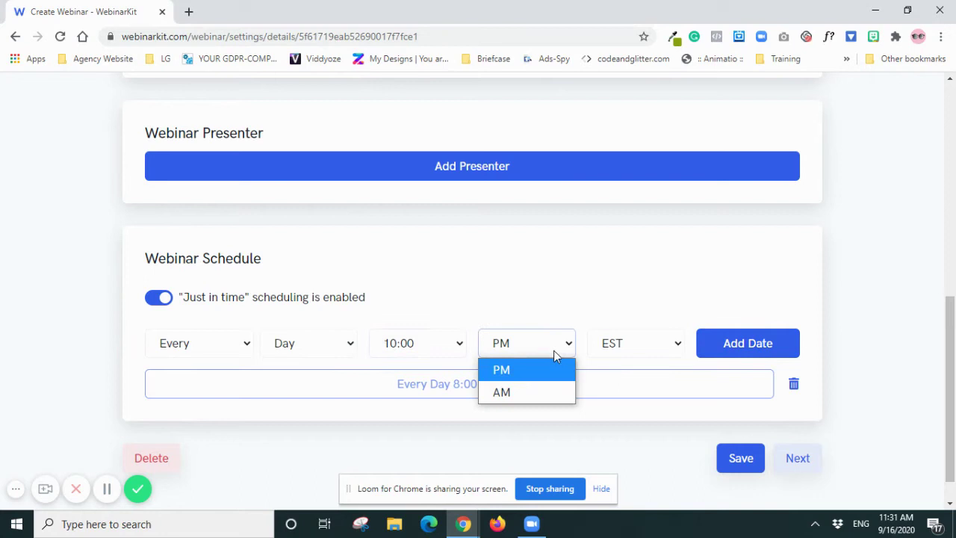
click(551, 390)
click(737, 356)
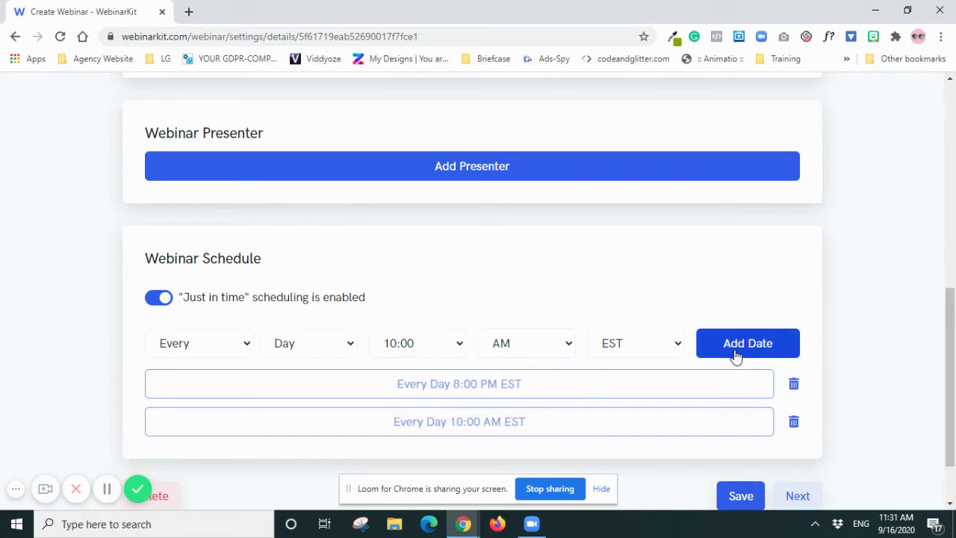
scroll(414, 377, down, 1)
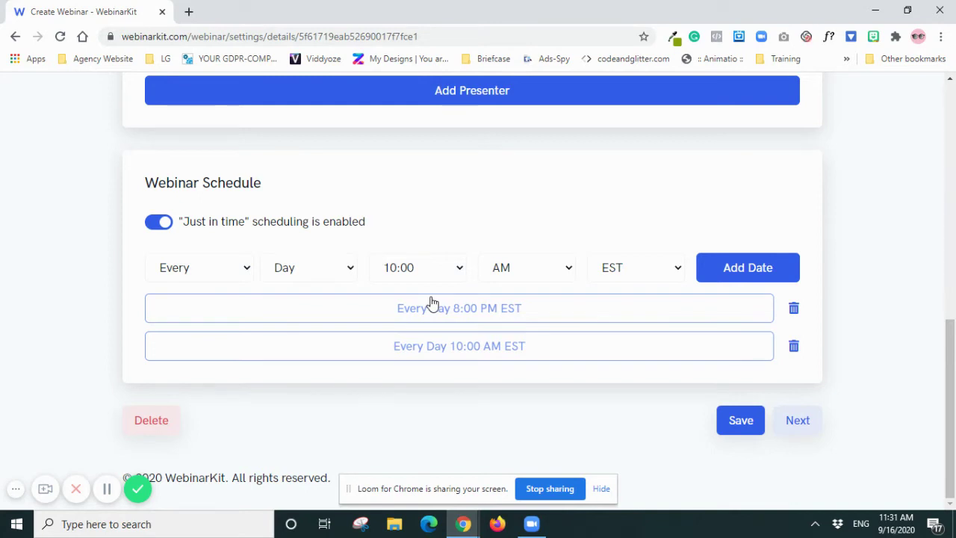
click(796, 420)
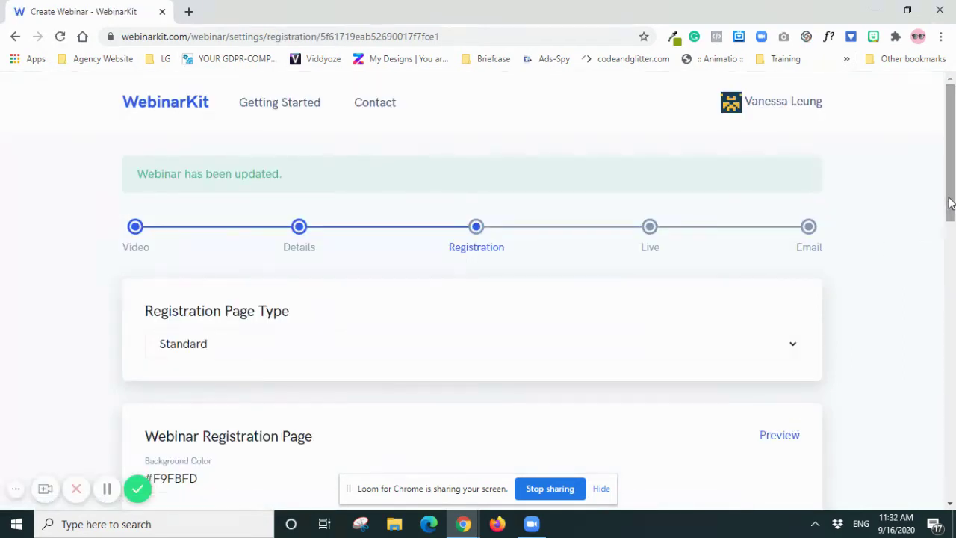
Choose Standard as the registration page type
scroll(950, 201, down, 3)
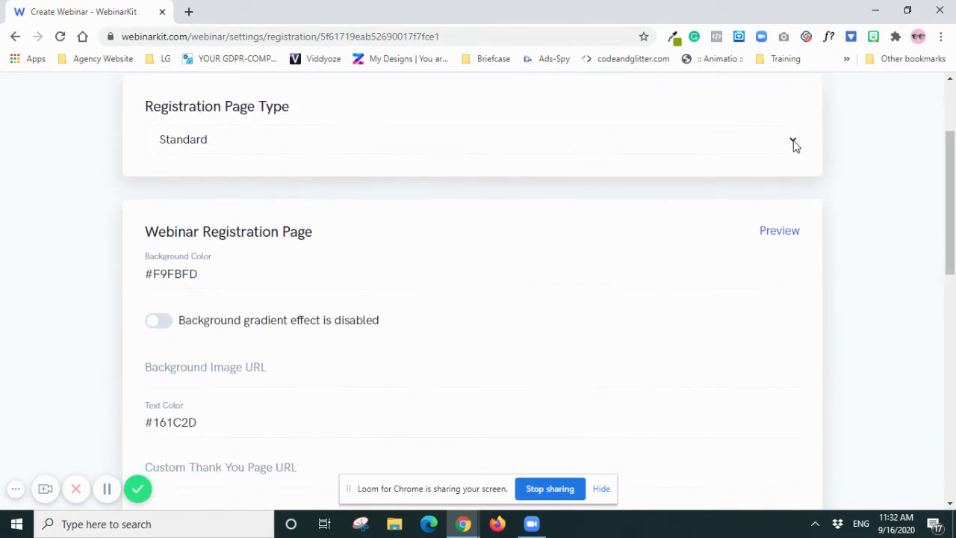
click(793, 142)
click(379, 166)
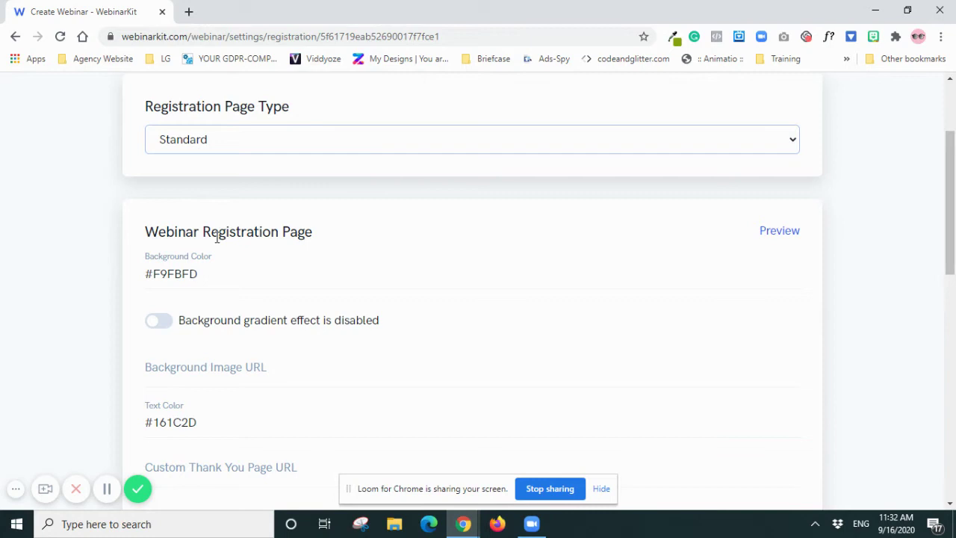
Preview the webinar registration page, close the preview, and enable the background gradient effect
click(779, 234)
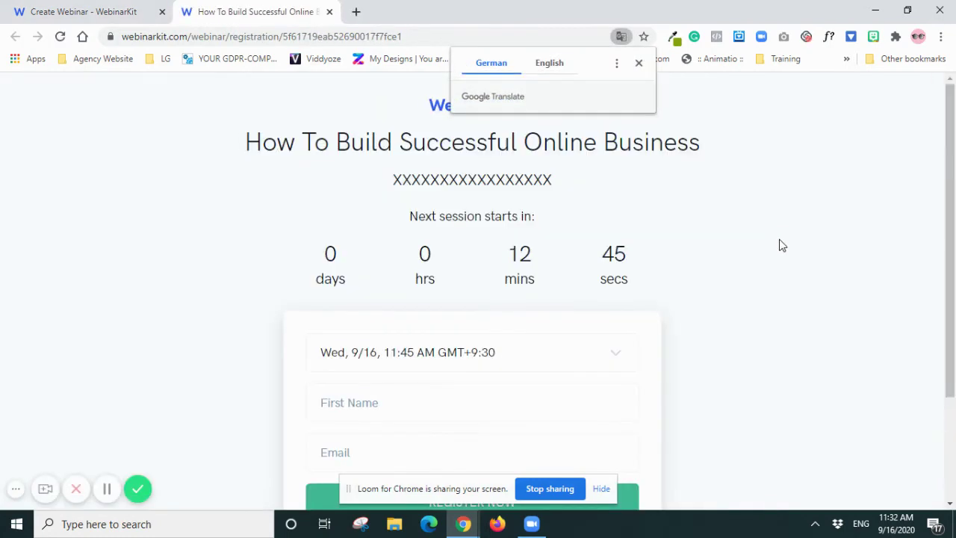
drag(954, 215, 952, 248)
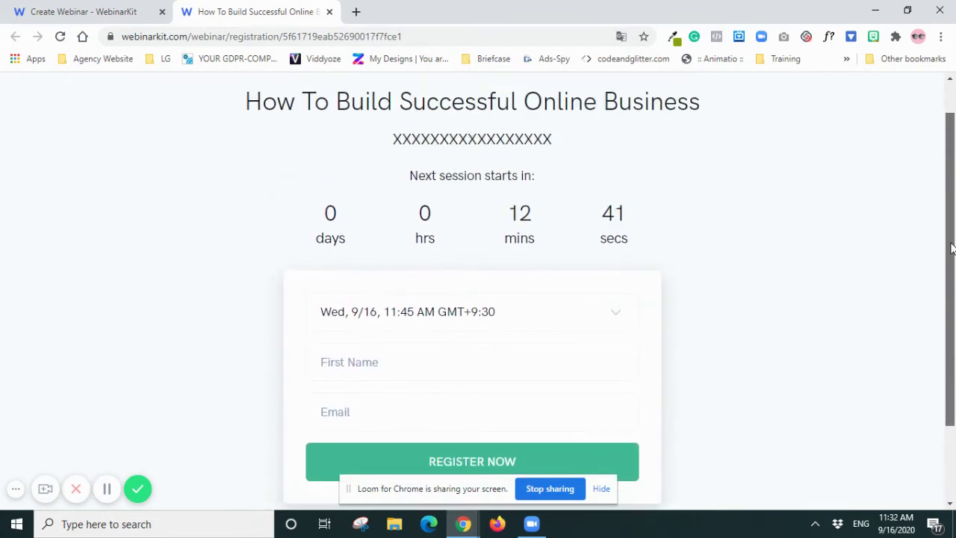
scroll(951, 248, up, 1)
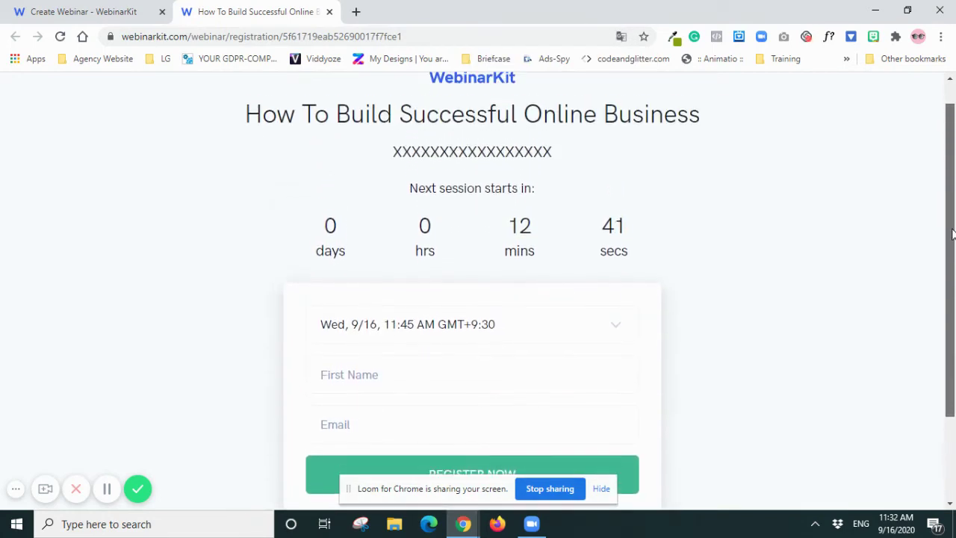
click(329, 12)
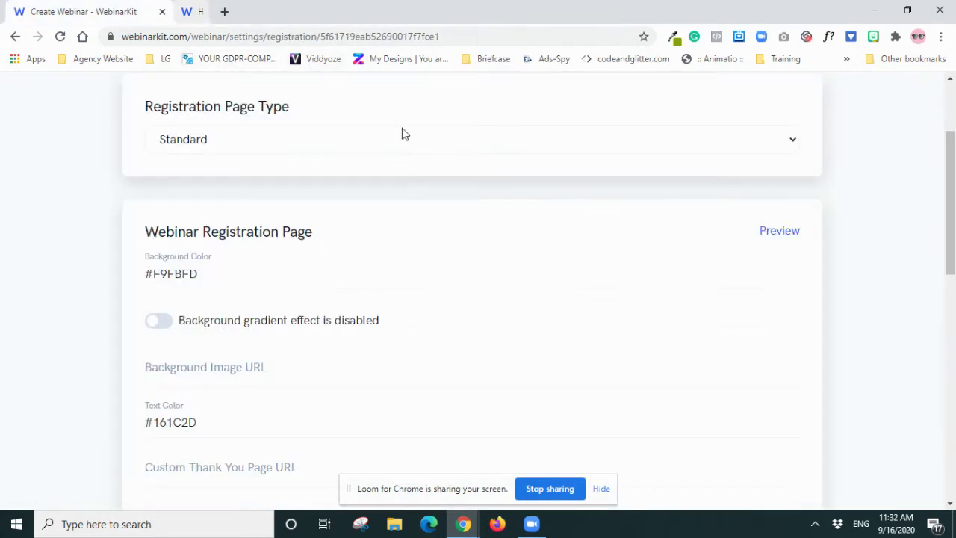
click(169, 323)
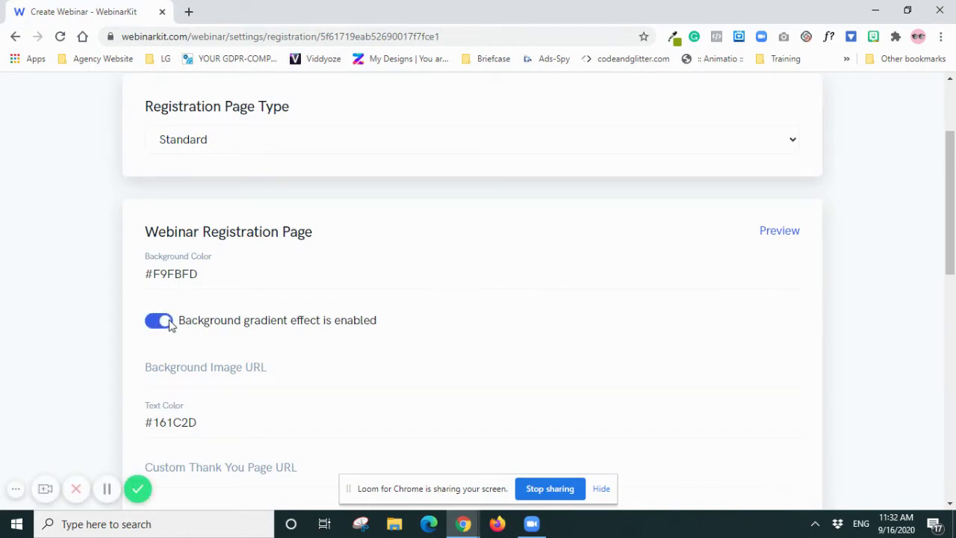
Upload the MMY_Hor_Color PNG file as the registration page's brand image
drag(952, 240, 942, 314)
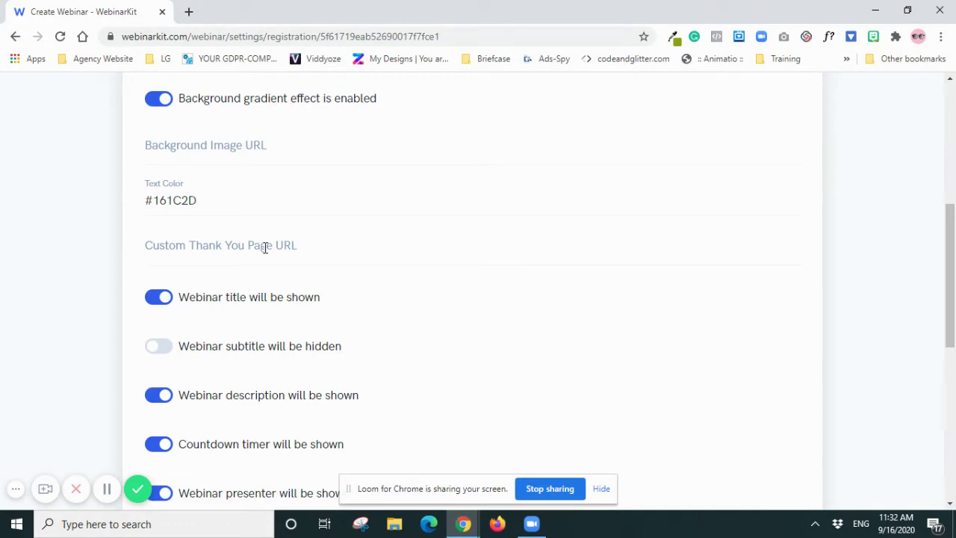
scroll(265, 247, down, 3)
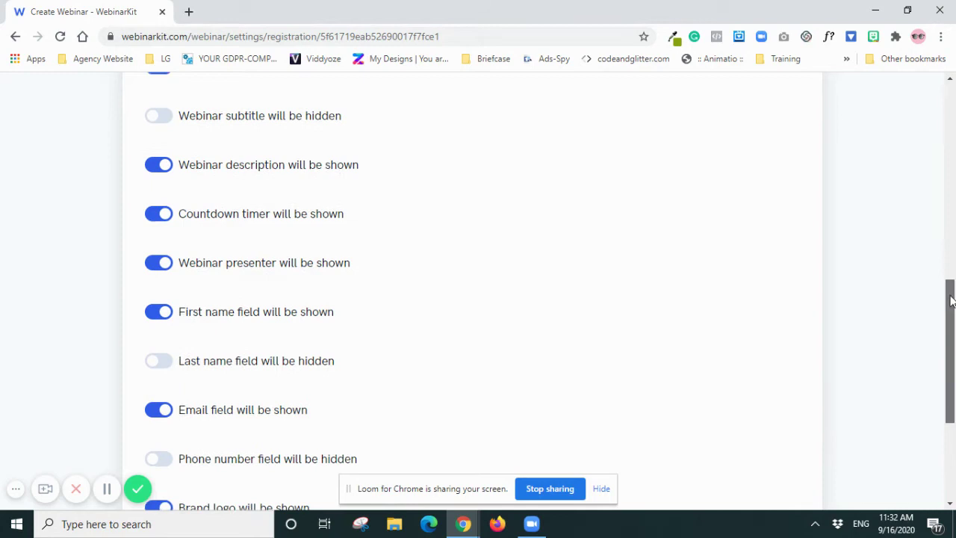
scroll(953, 280, up, 1)
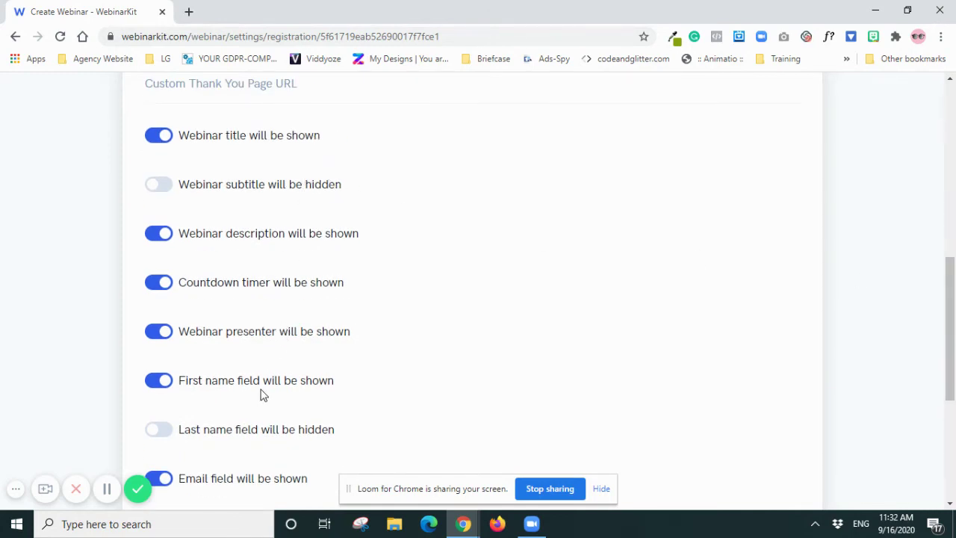
scroll(261, 392, down, 3)
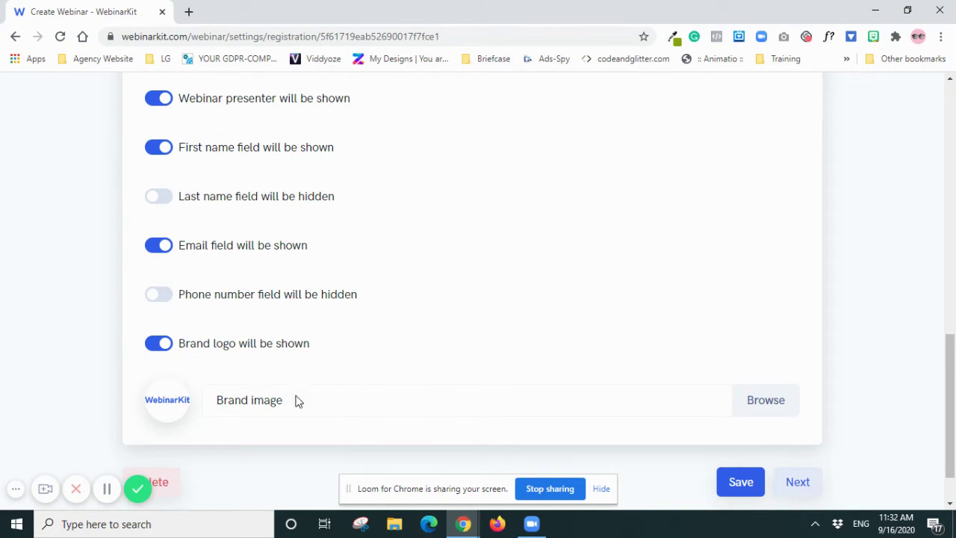
click(775, 406)
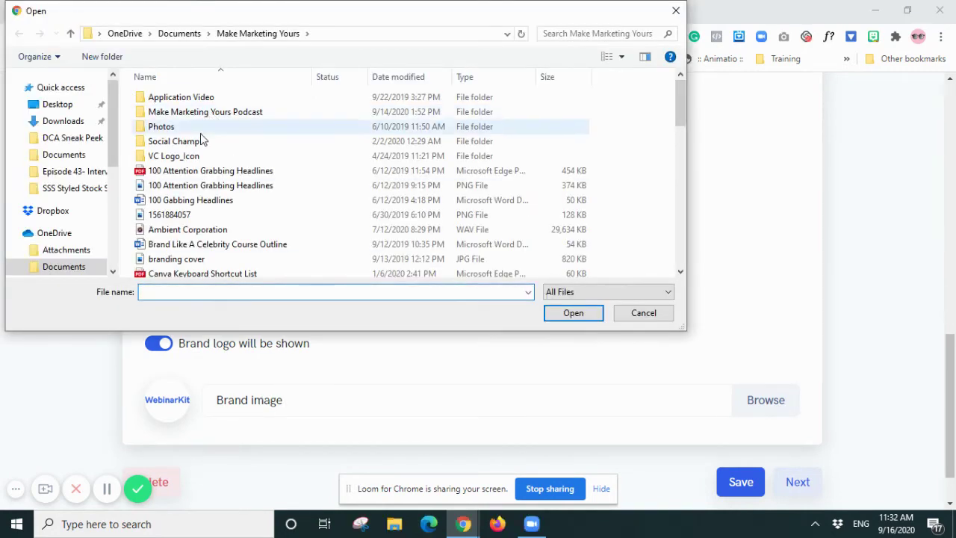
scroll(230, 205, down, 7)
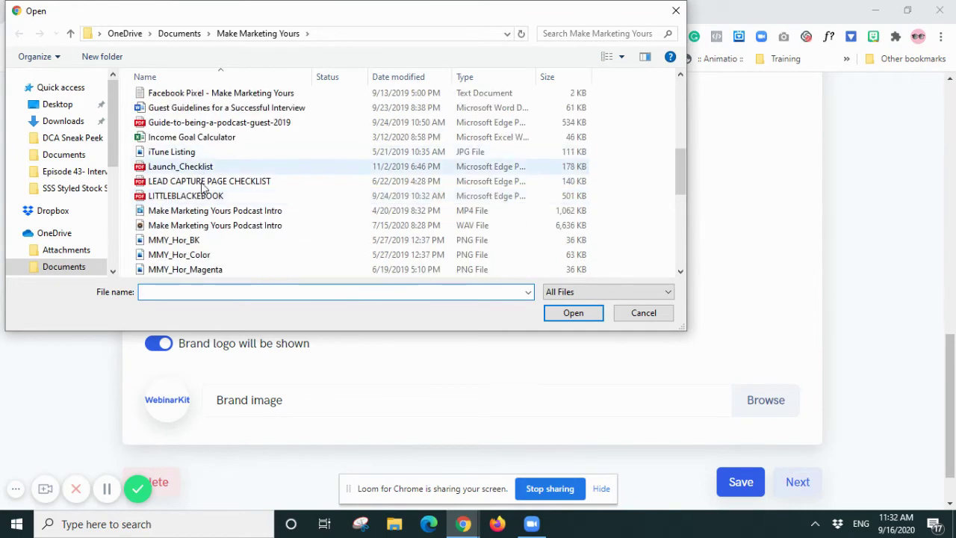
click(208, 255)
click(568, 312)
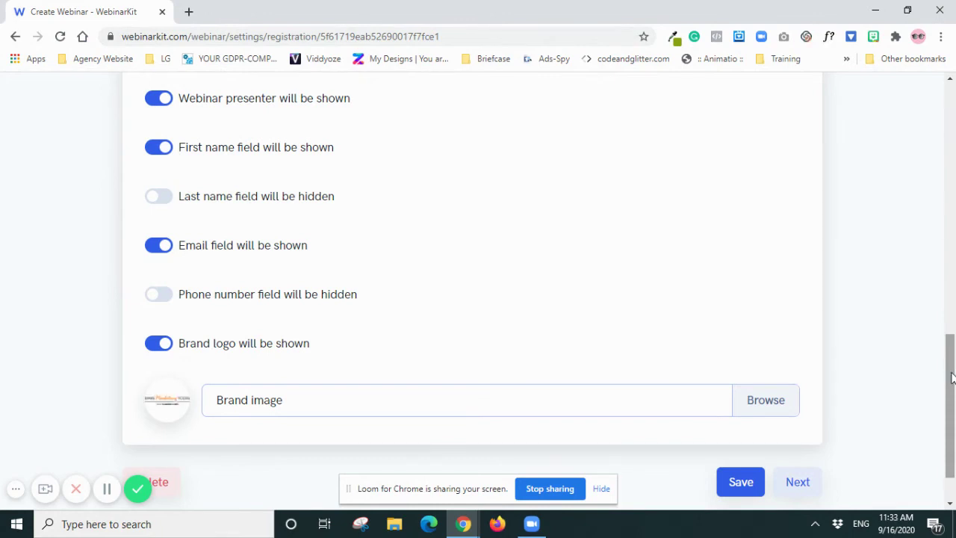
Preview the webinar registration page, dismiss the translation prompt and close the preview
drag(954, 376, 954, 187)
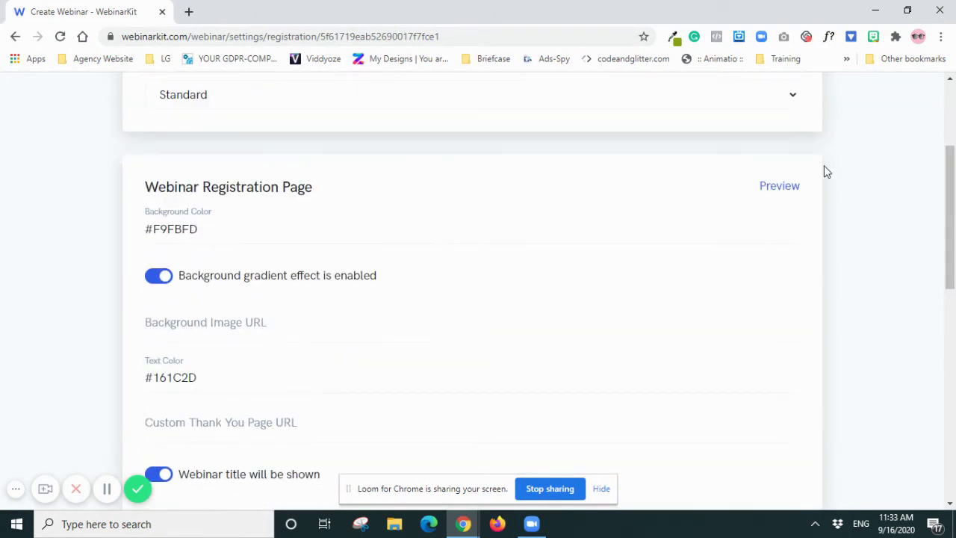
click(790, 188)
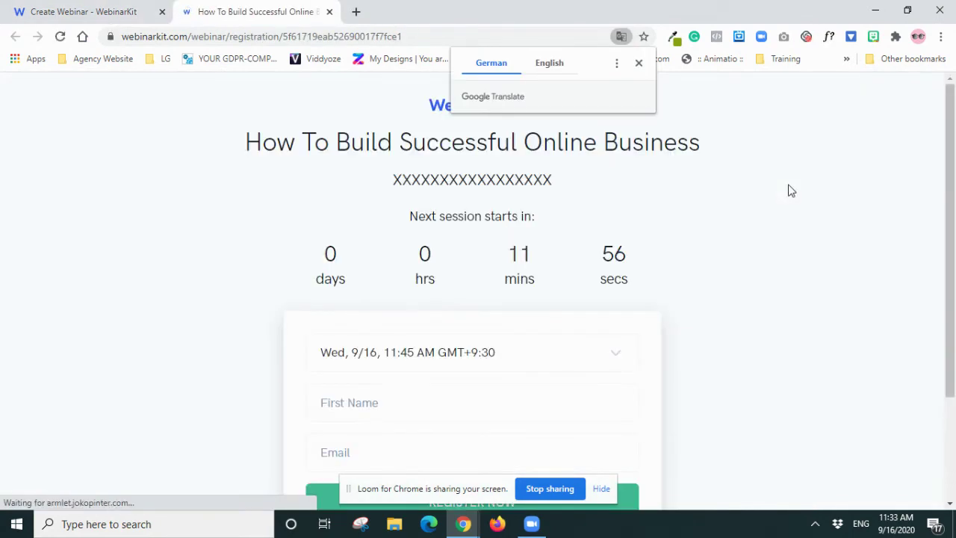
click(639, 63)
click(329, 11)
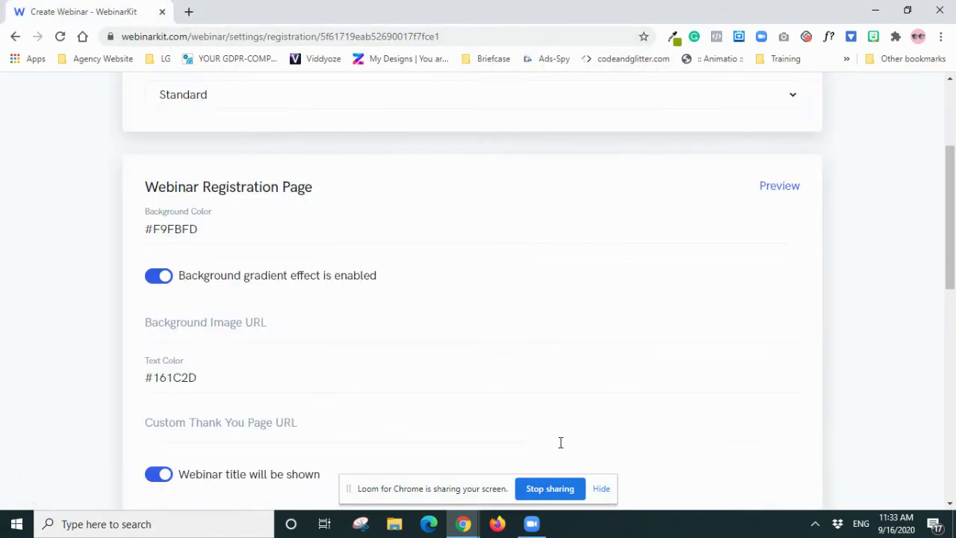
Save the registration page settings and open the registration page preview again
scroll(559, 442, down, 6)
scroll(736, 470, down, 3)
click(737, 420)
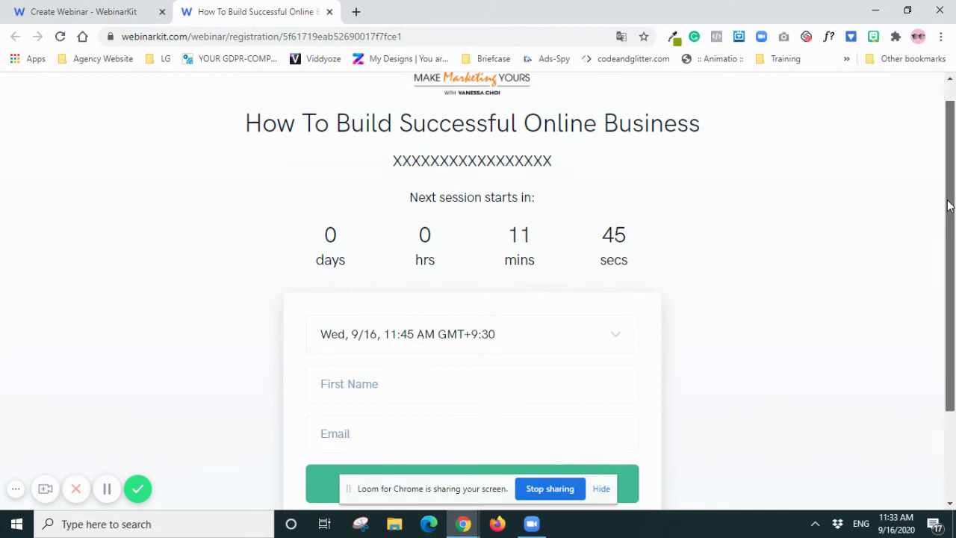
Examine the logo, countdown and selectable session times on the previewed registration page, and close the preview
drag(947, 183, 947, 227)
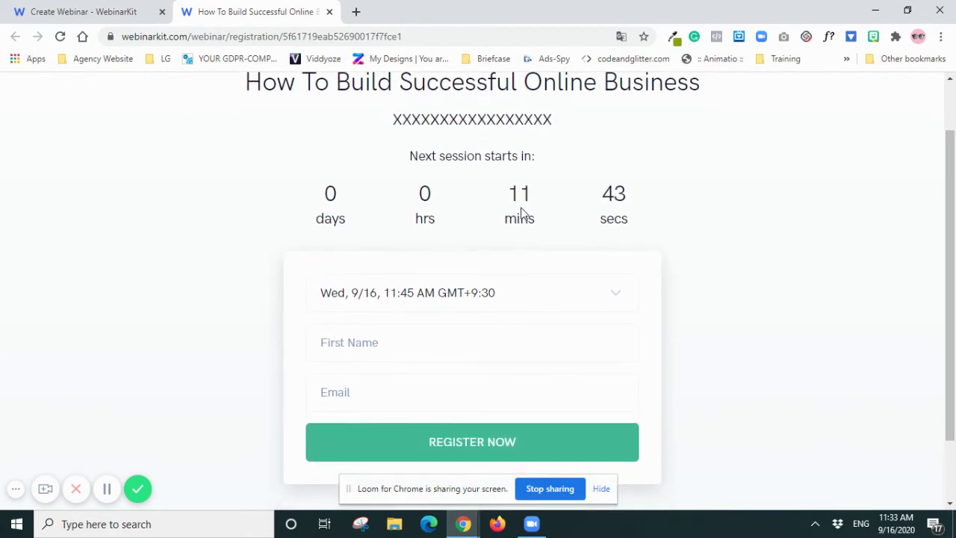
click(615, 294)
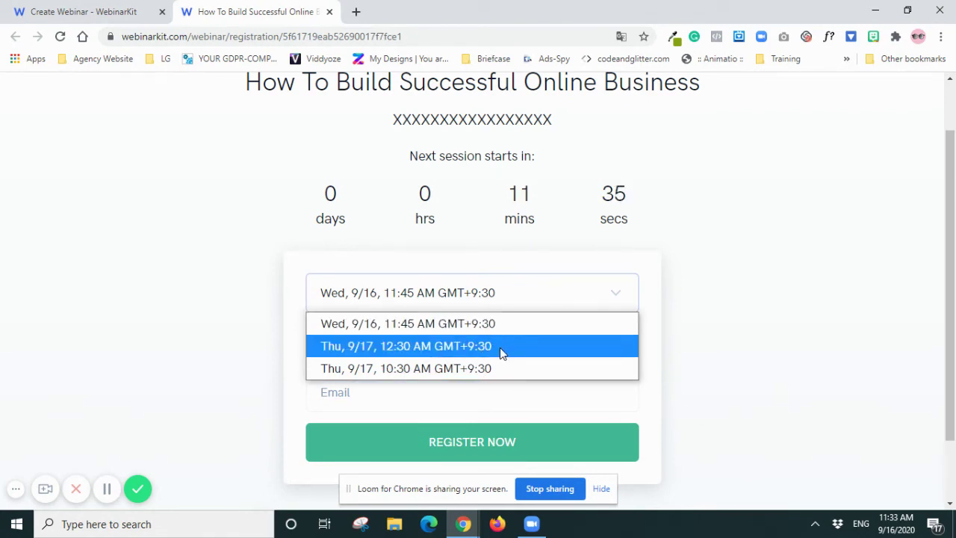
click(755, 378)
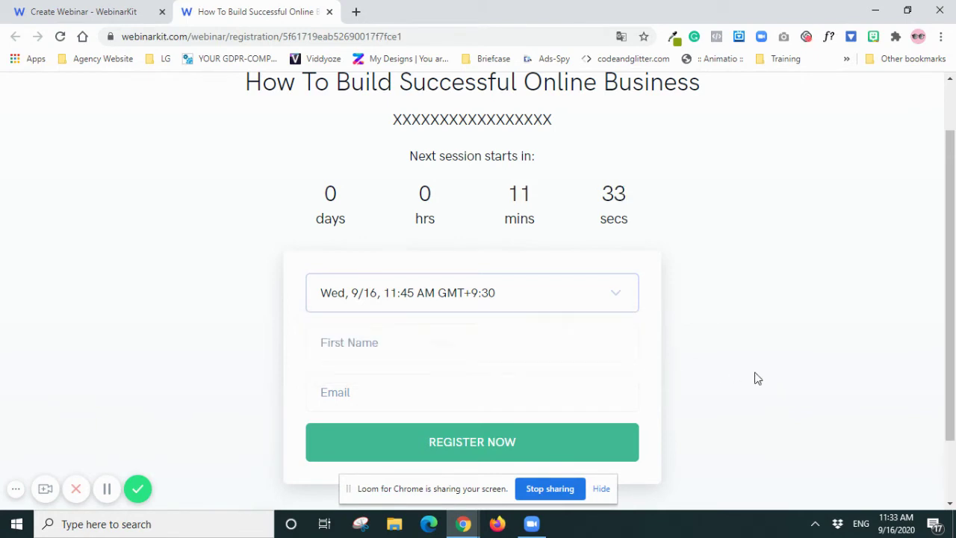
scroll(423, 362, down, 1)
scroll(704, 375, up, 2)
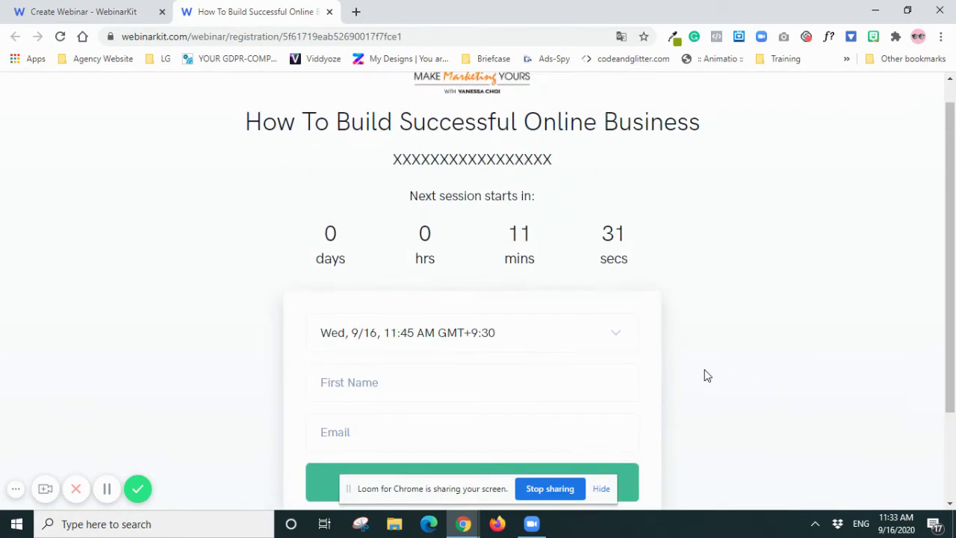
click(329, 13)
Continue to the webinar live settings and enable the webinar live chat
scroll(695, 378, down, 15)
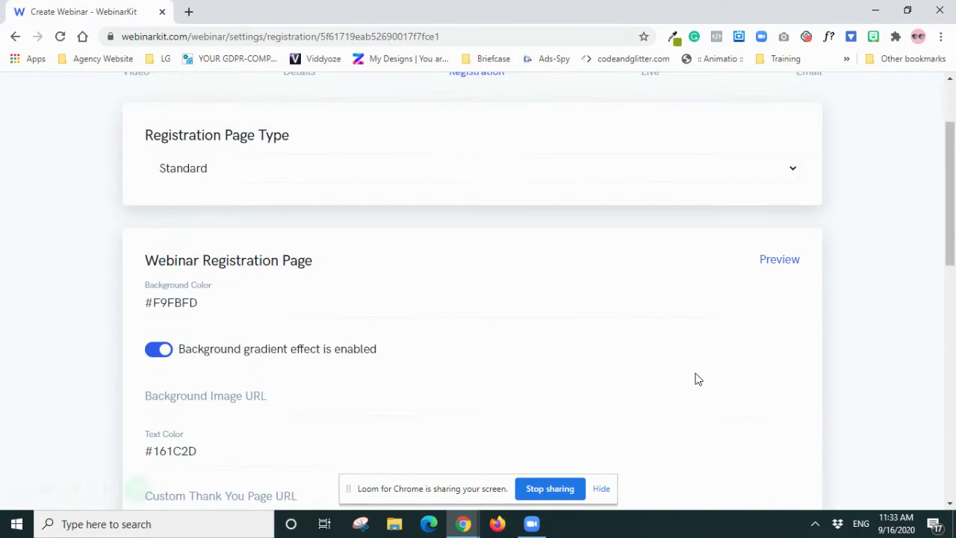
click(798, 415)
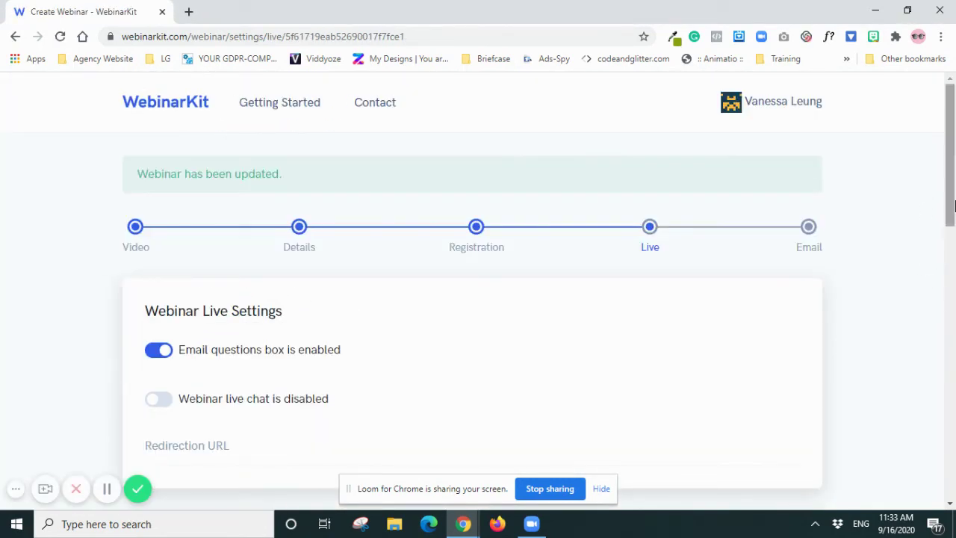
drag(950, 191, 951, 240)
scroll(284, 209, down, 1)
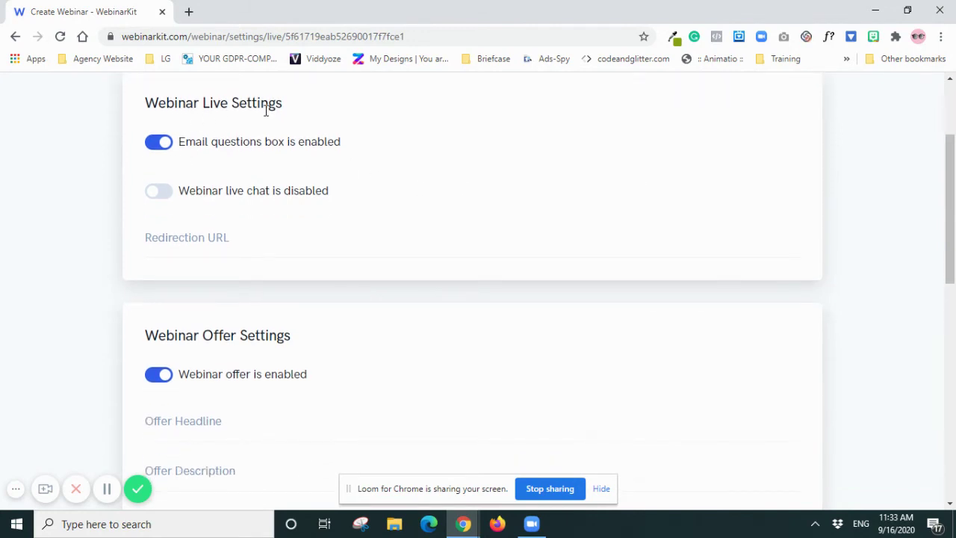
click(164, 194)
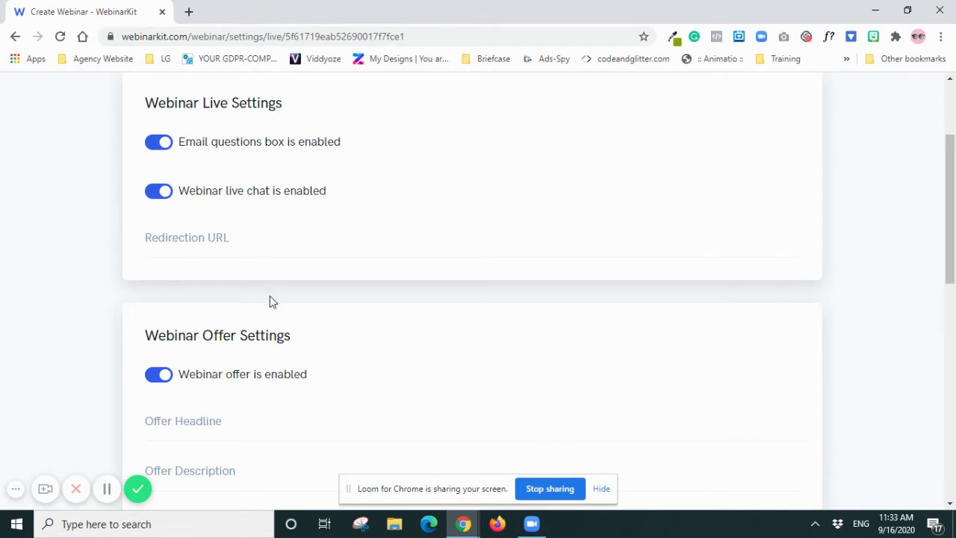
Fill in the offer headline "How to build a successful business blueprint", the description "XXXXXXXXXXx" and the price 47
scroll(271, 301, down, 3)
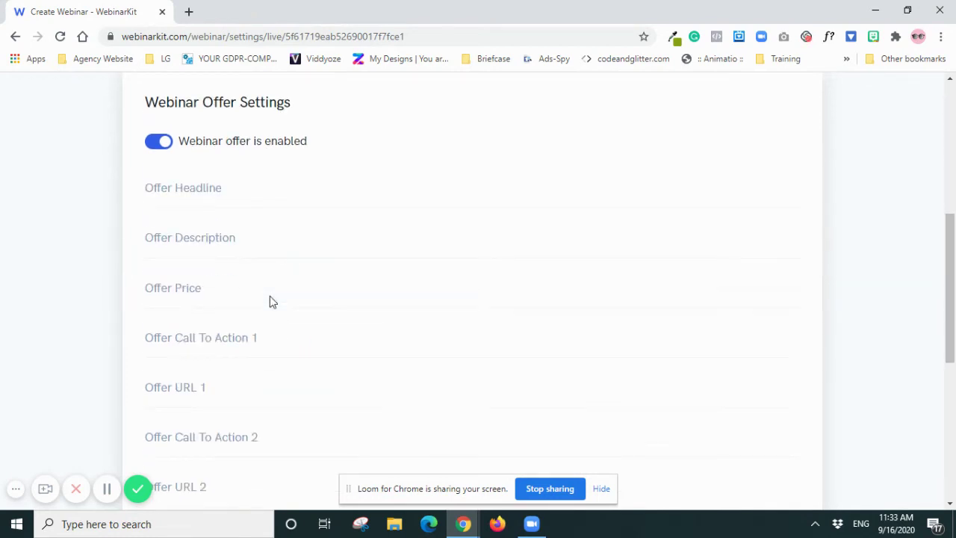
click(228, 190)
click(226, 224)
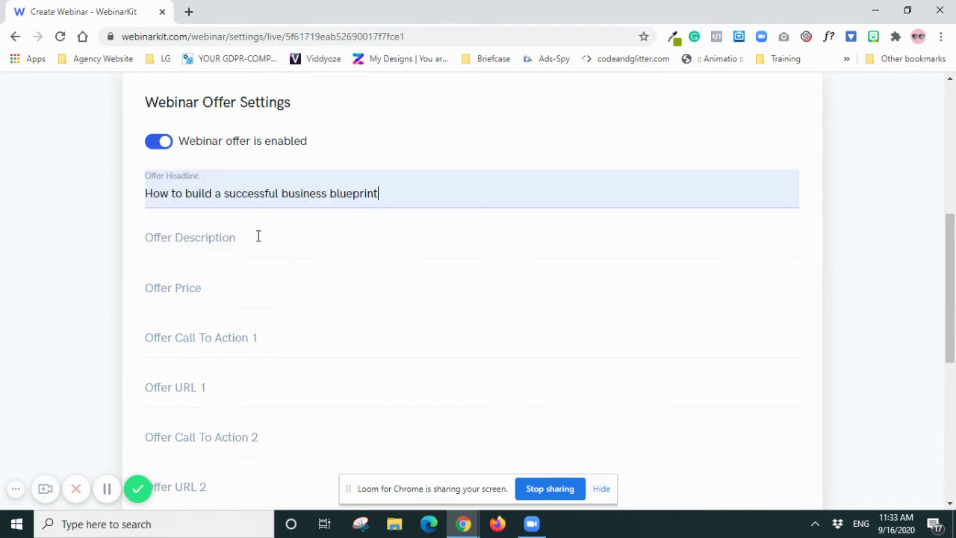
click(258, 236)
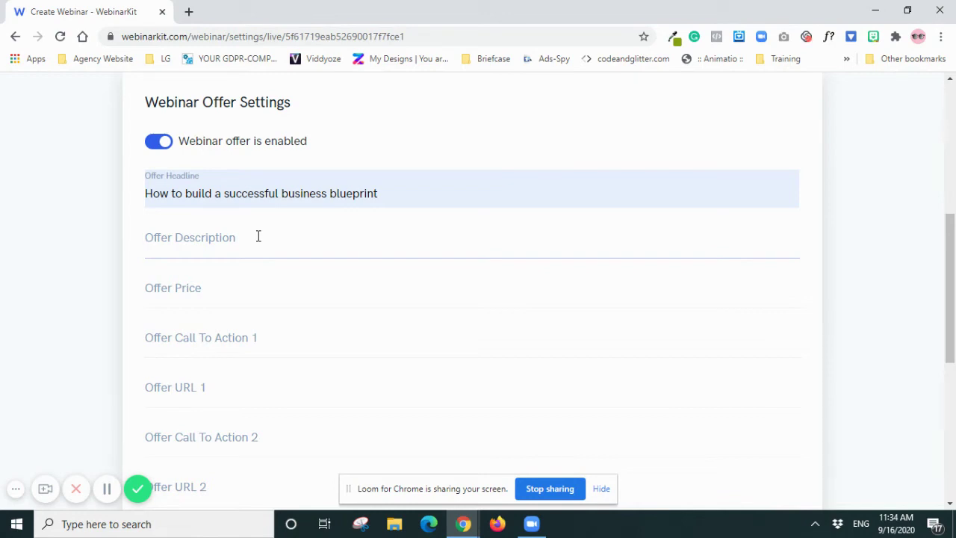
text(XXXXXXXXXXXx)
click(240, 285)
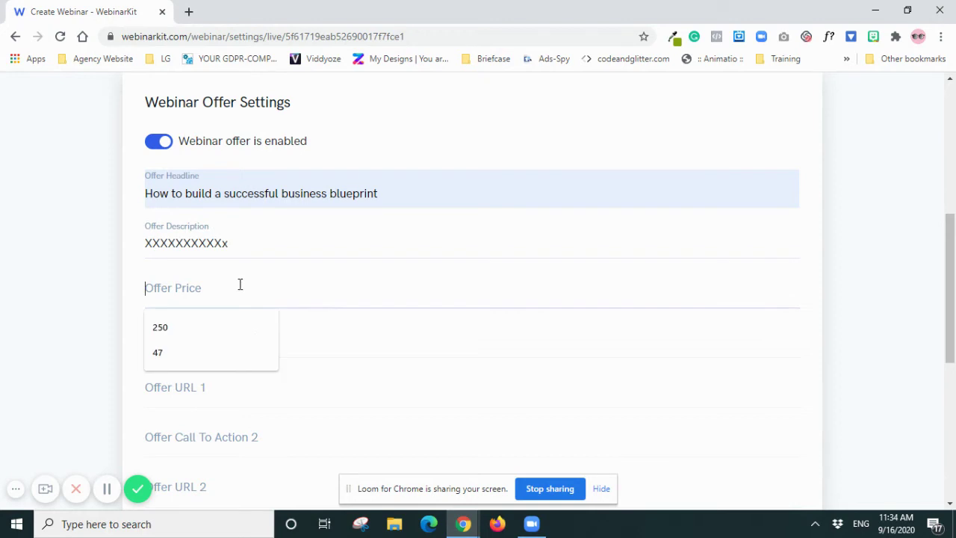
click(232, 352)
Set the first offer call to action to "Send it to me now!"
scroll(364, 352, down, 5)
scroll(363, 353, up, 3)
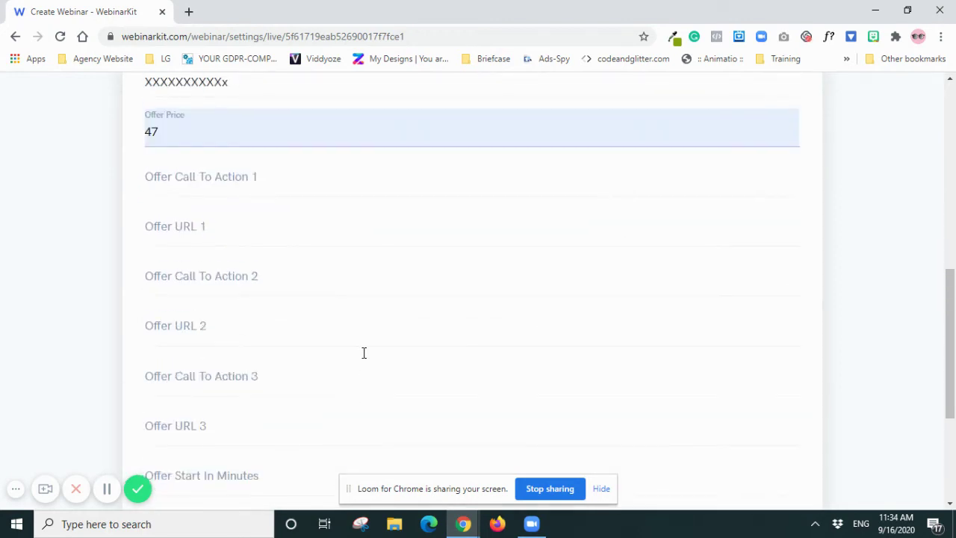
click(265, 186)
click(241, 220)
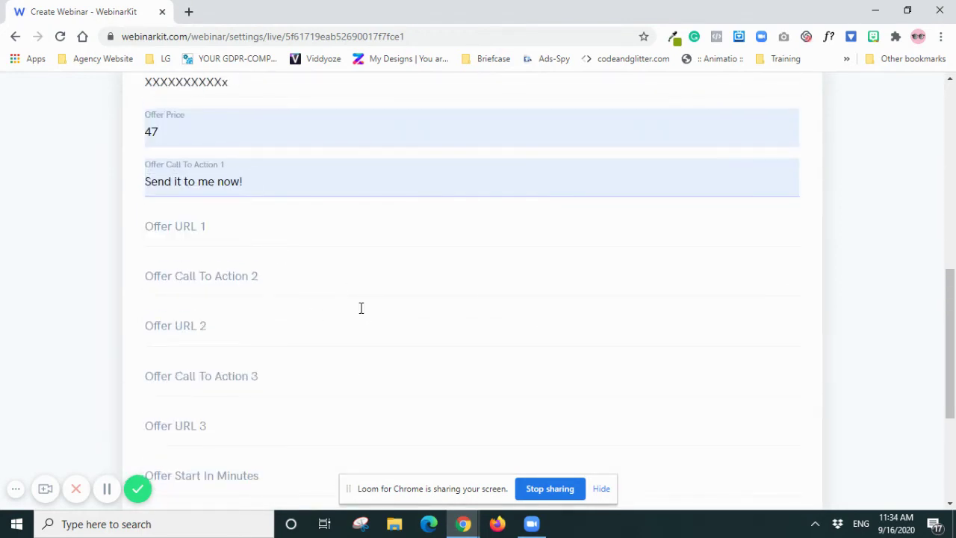
Set the webinar offer to start at 50 minutes and end at 59 minutes
scroll(360, 307, down, 3)
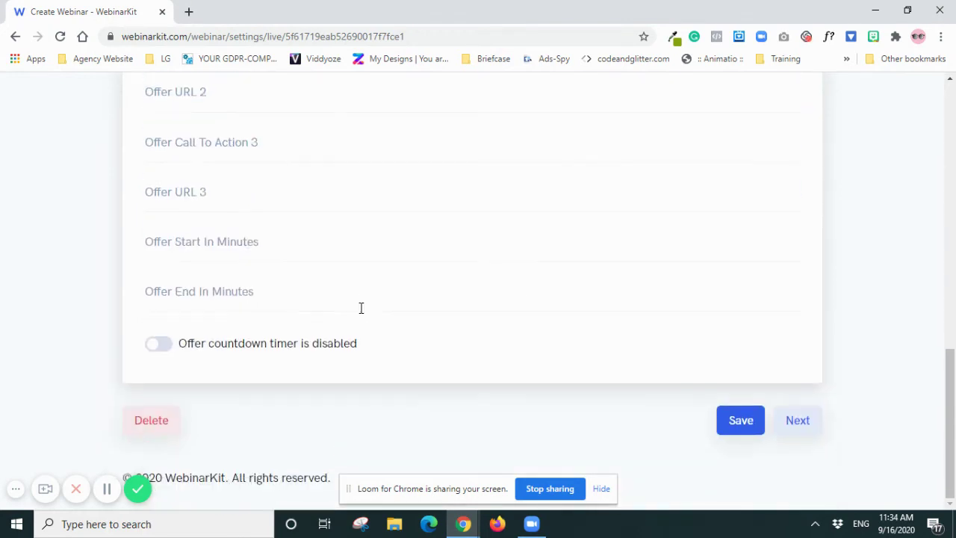
click(254, 245)
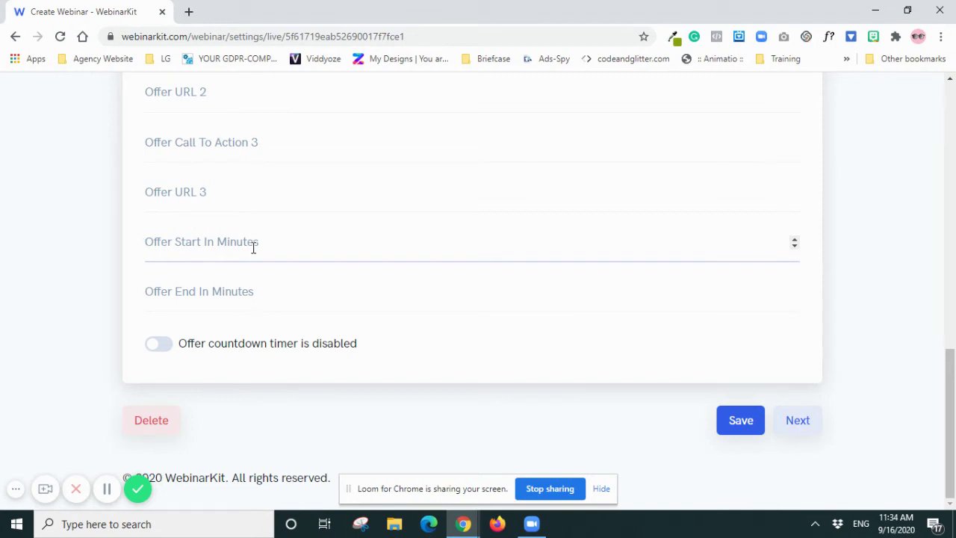
text(50)
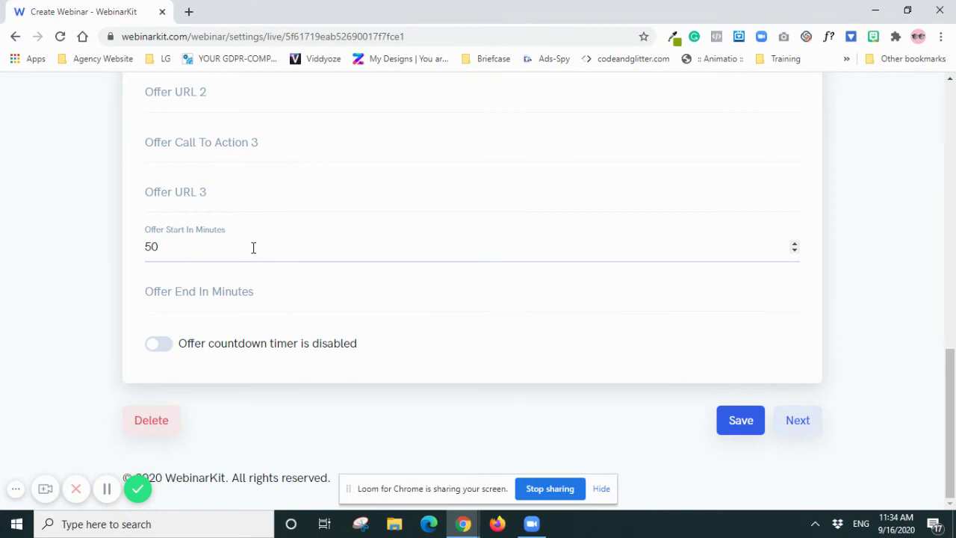
click(266, 292)
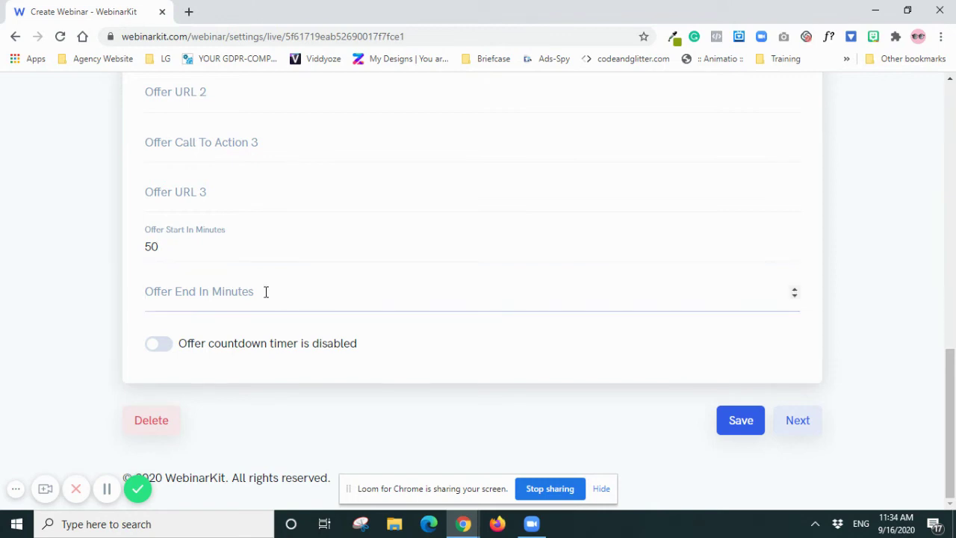
text(60)
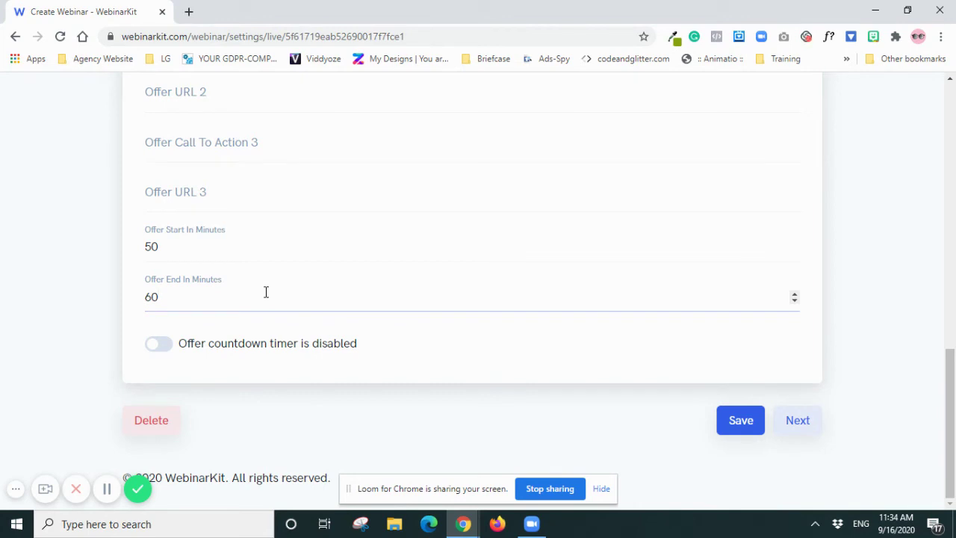
key(BackSpace)
key(BackSpace)
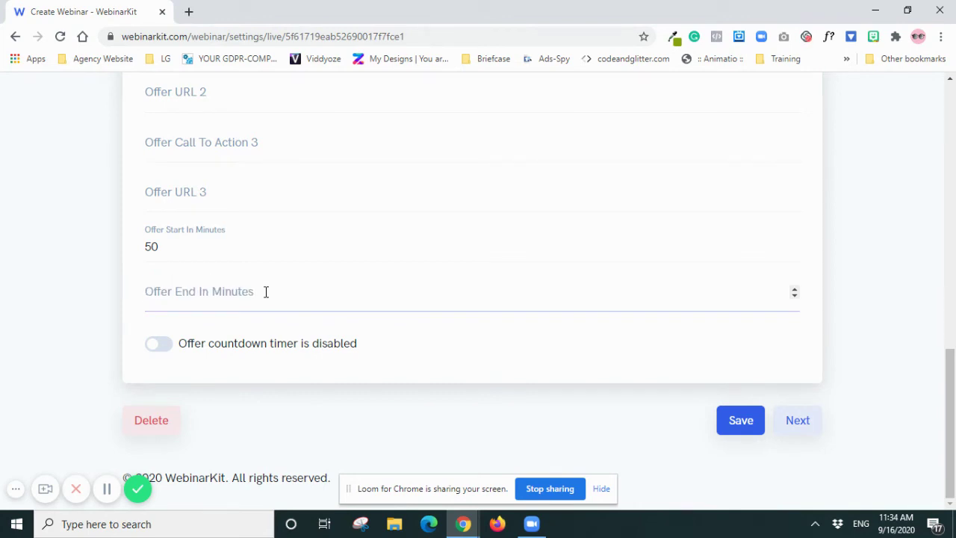
text(59)
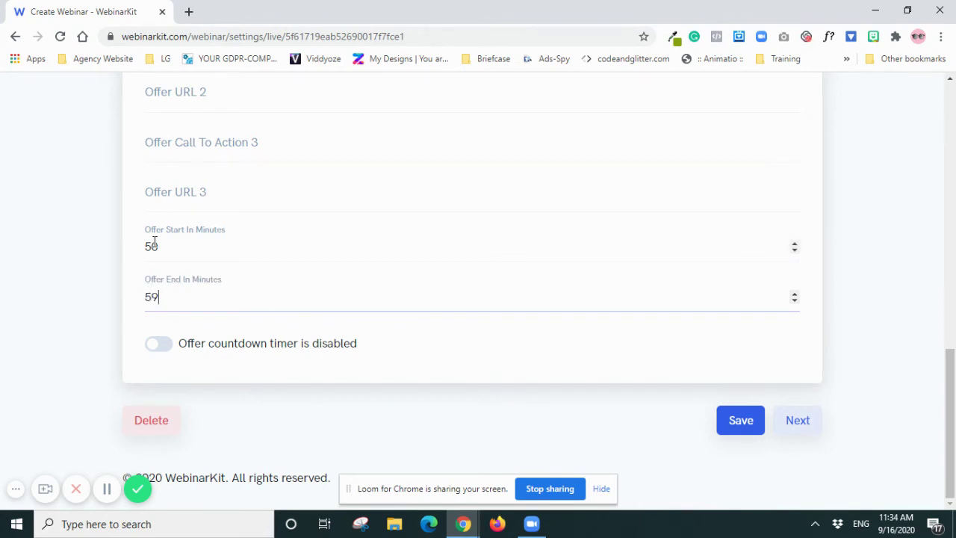
Change the offer start to 40 minutes, enable the offer countdown timer and save the live settings
drag(157, 246, 144, 250)
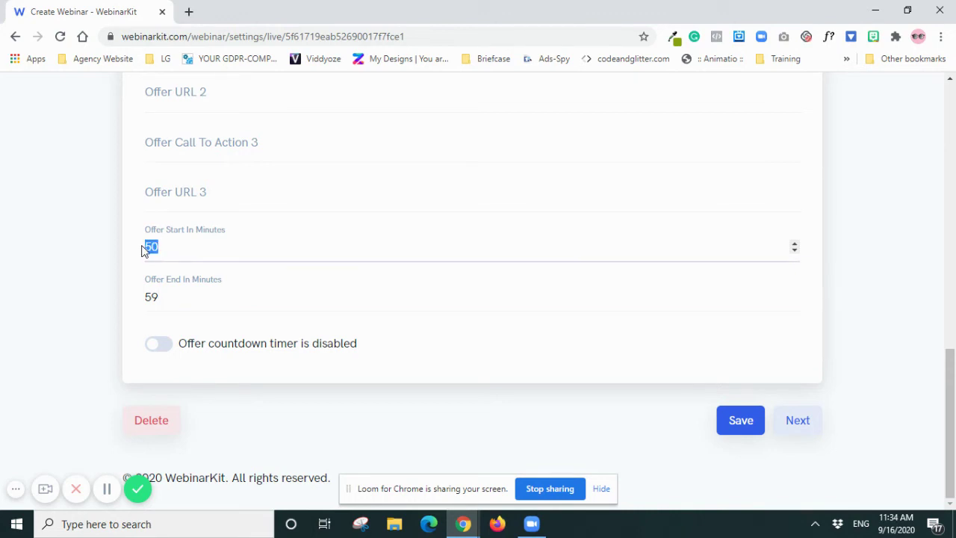
text(40)
click(172, 344)
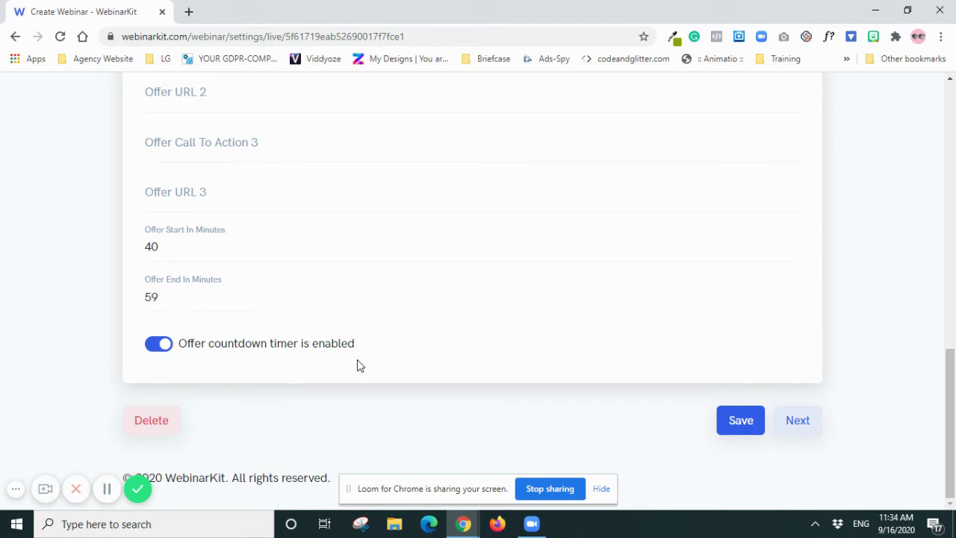
click(741, 421)
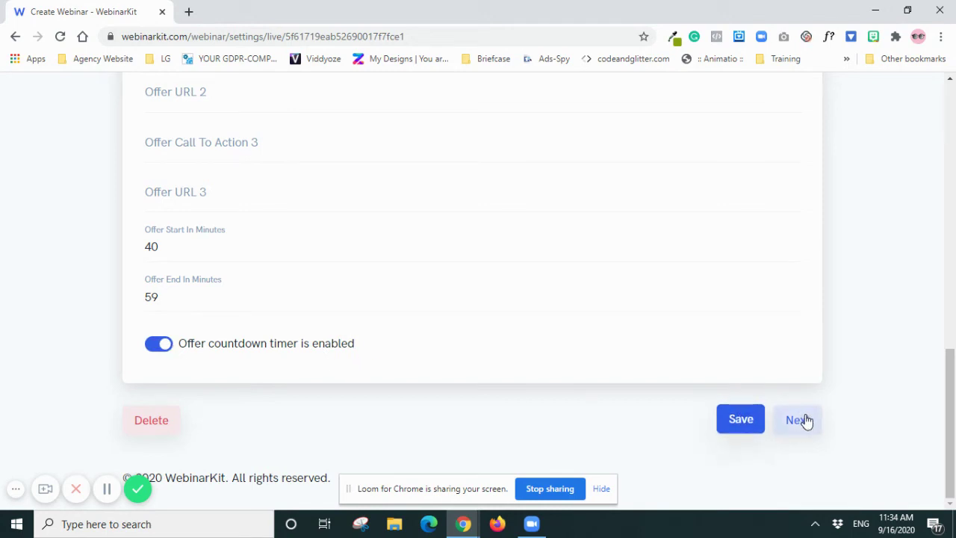
Continue to the email settings, review the notifications, integrations and webinar scripts, and complete the webinar setup
click(800, 420)
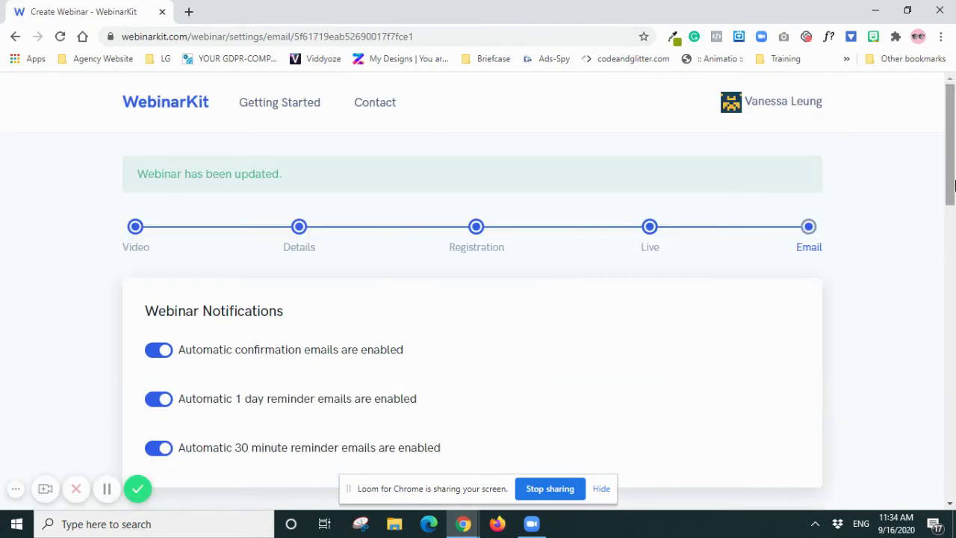
drag(951, 185, 953, 220)
scroll(953, 221, down, 1)
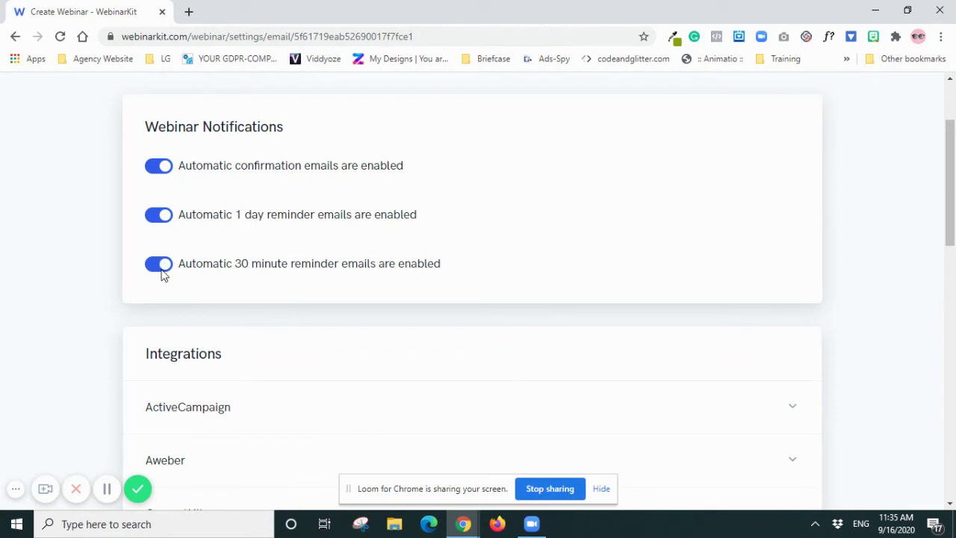
scroll(378, 334, down, 3)
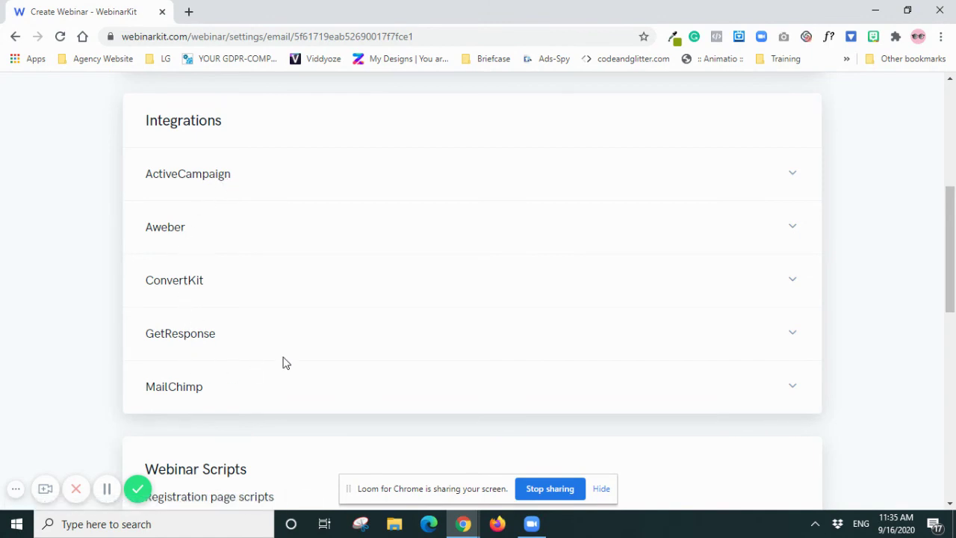
scroll(283, 362, down, 3)
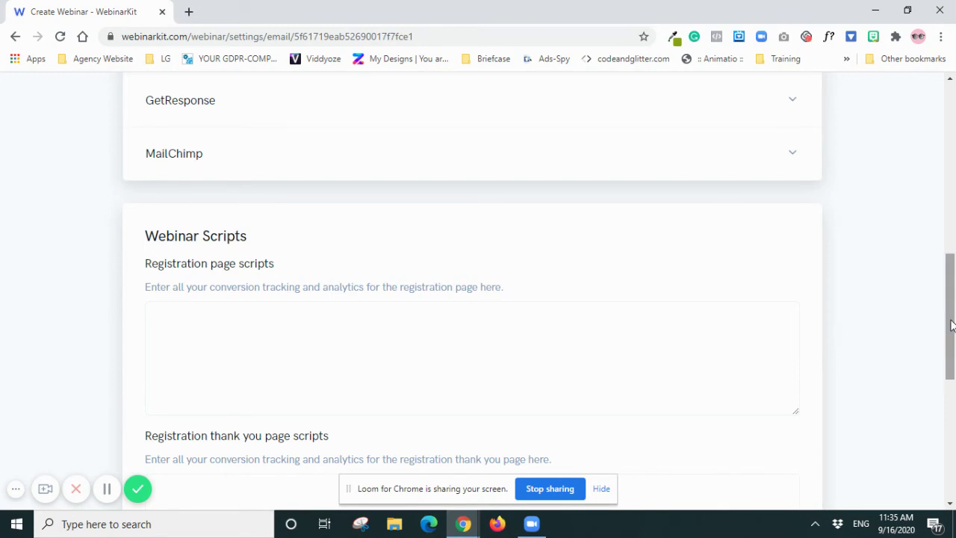
drag(949, 321, 945, 253)
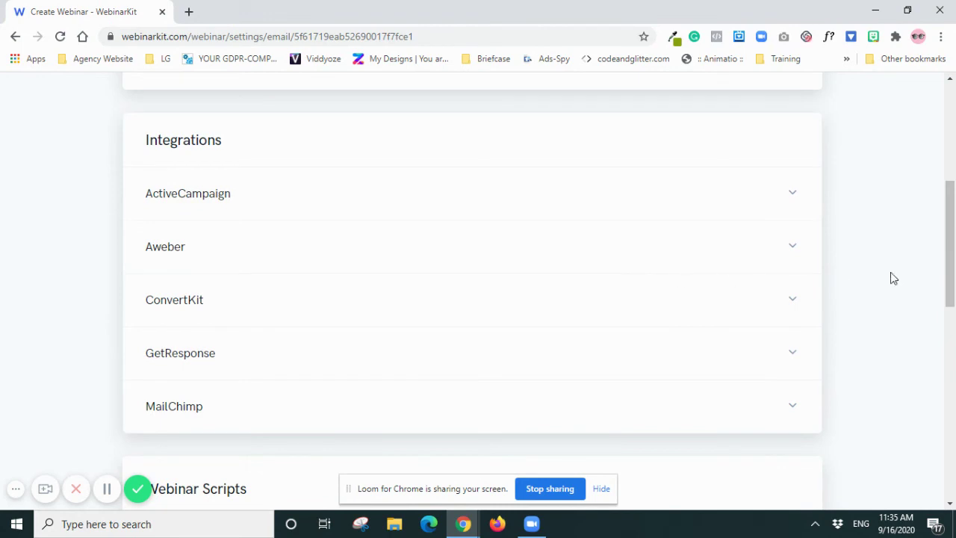
drag(950, 239, 871, 443)
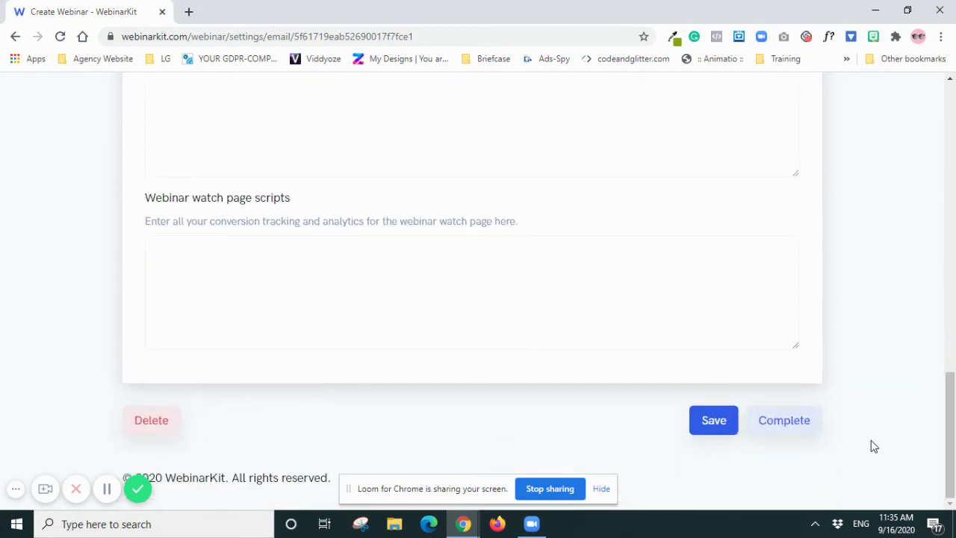
click(784, 420)
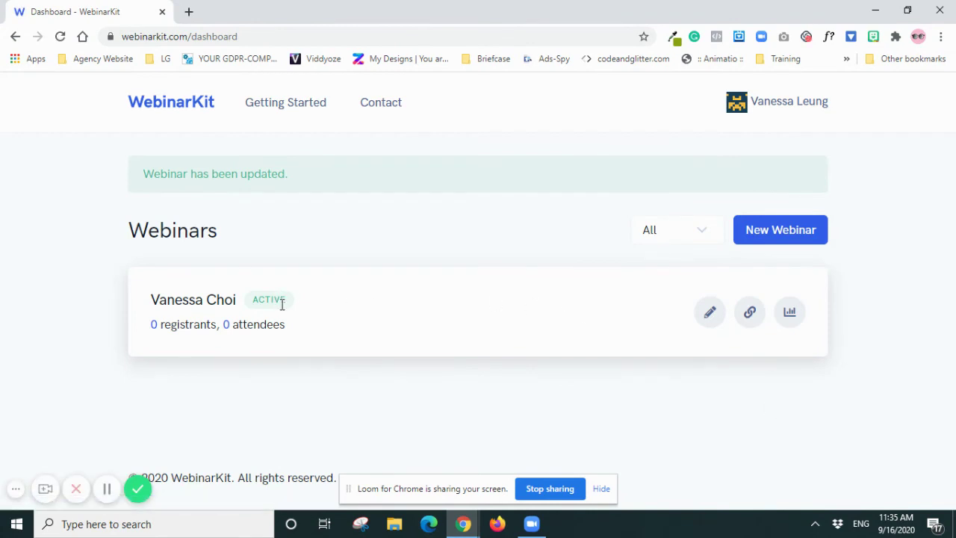
Open the new webinar's links and preview its registration page and watch room
click(750, 254)
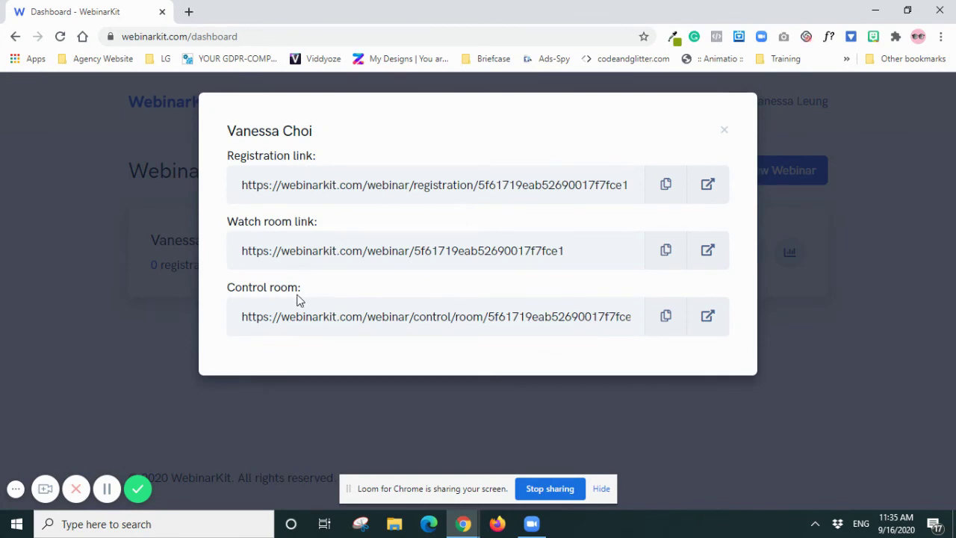
right_click(711, 188)
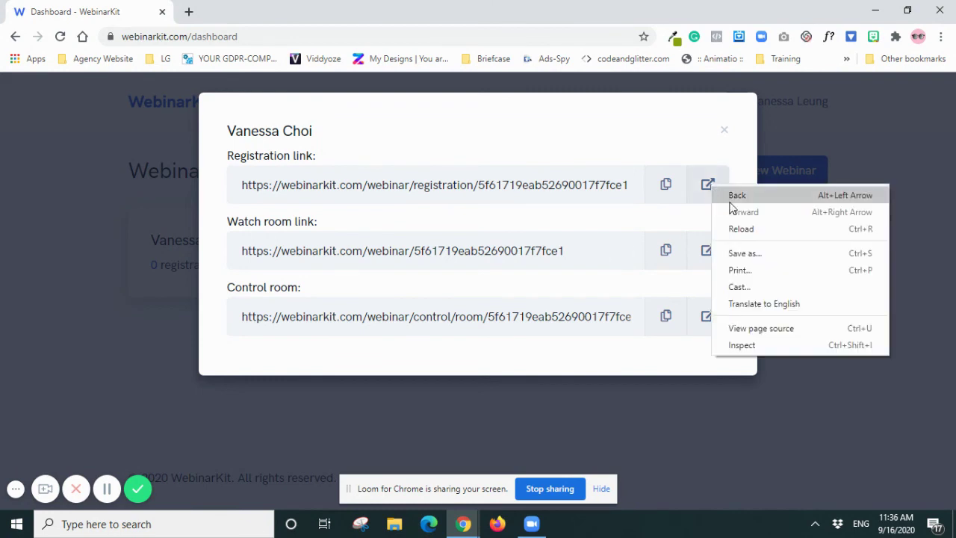
click(707, 184)
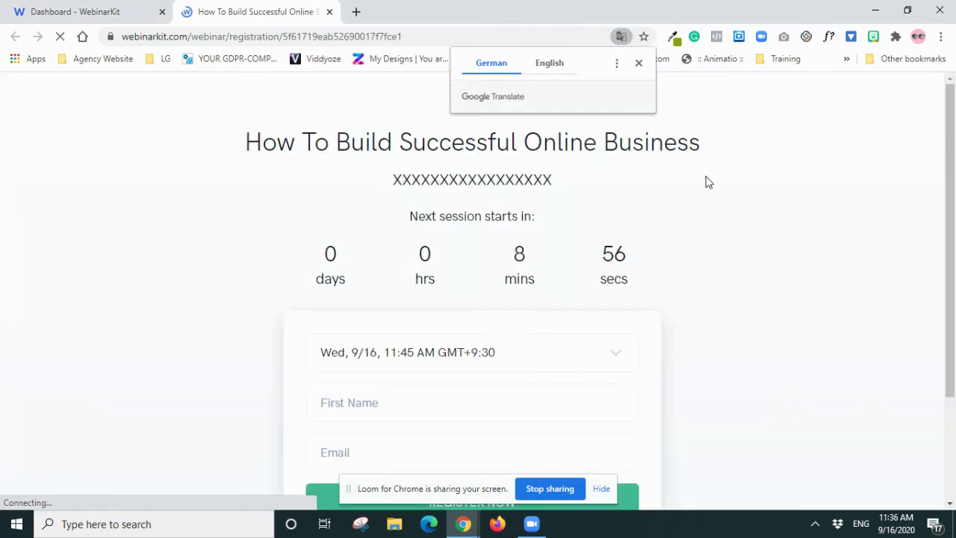
click(636, 62)
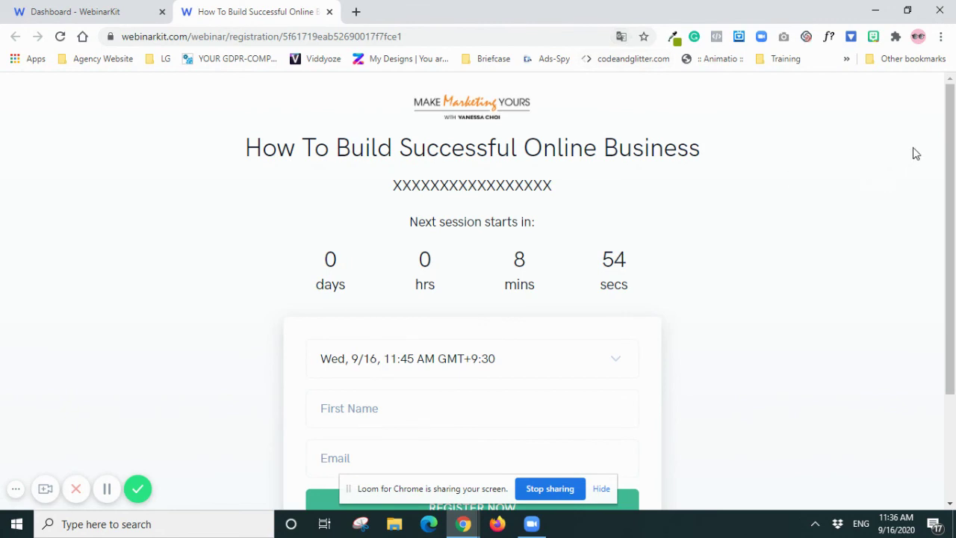
scroll(931, 277, down, 2)
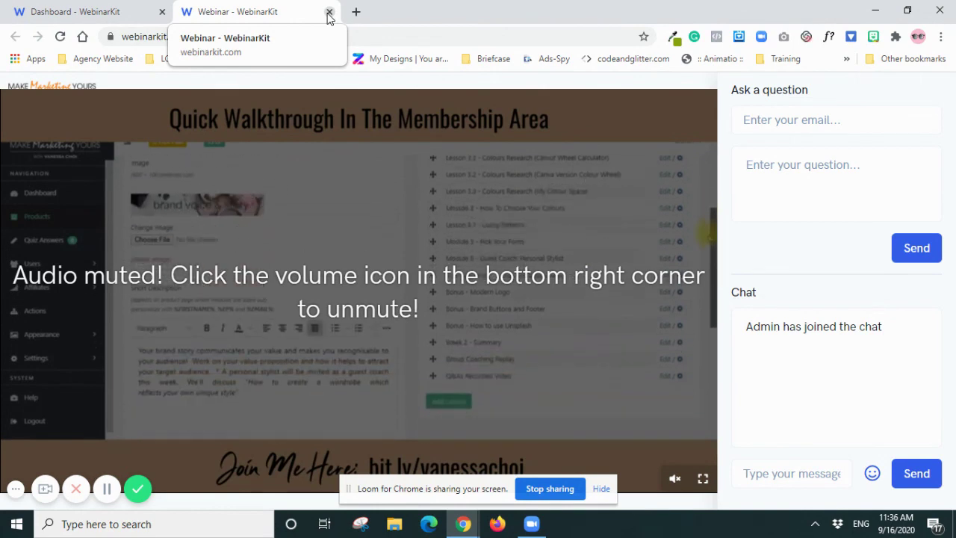
click(329, 13)
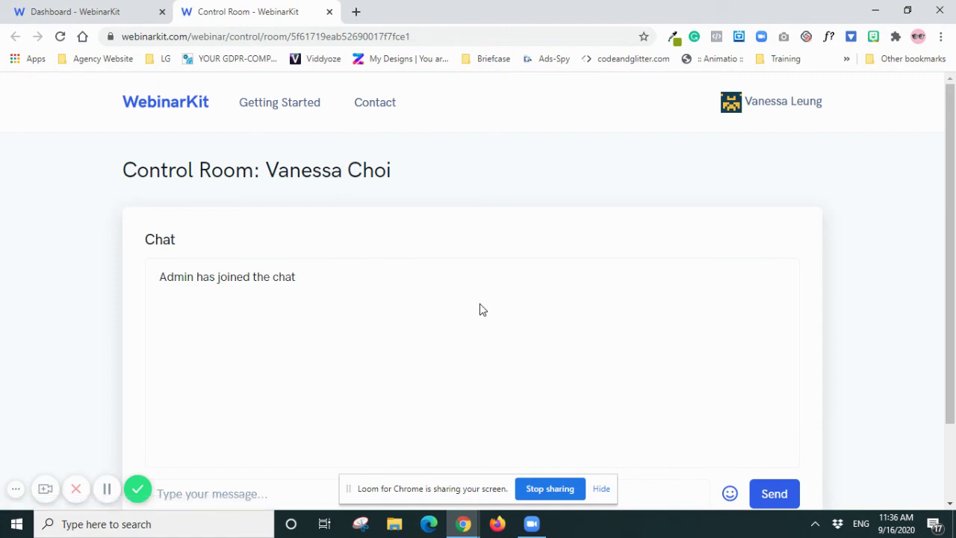
Examine the control room's chat page and return to the webinar dashboard
scroll(480, 309, down, 2)
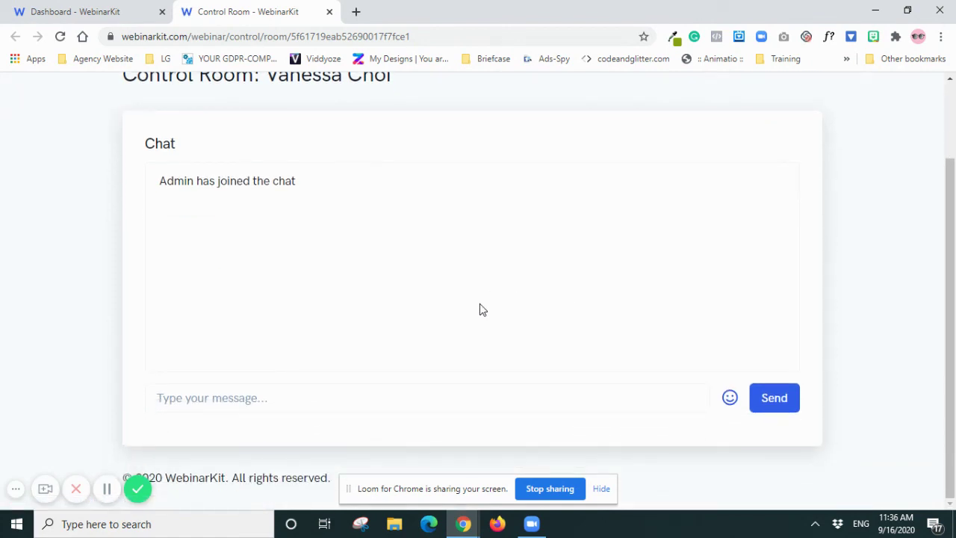
scroll(481, 309, up, 2)
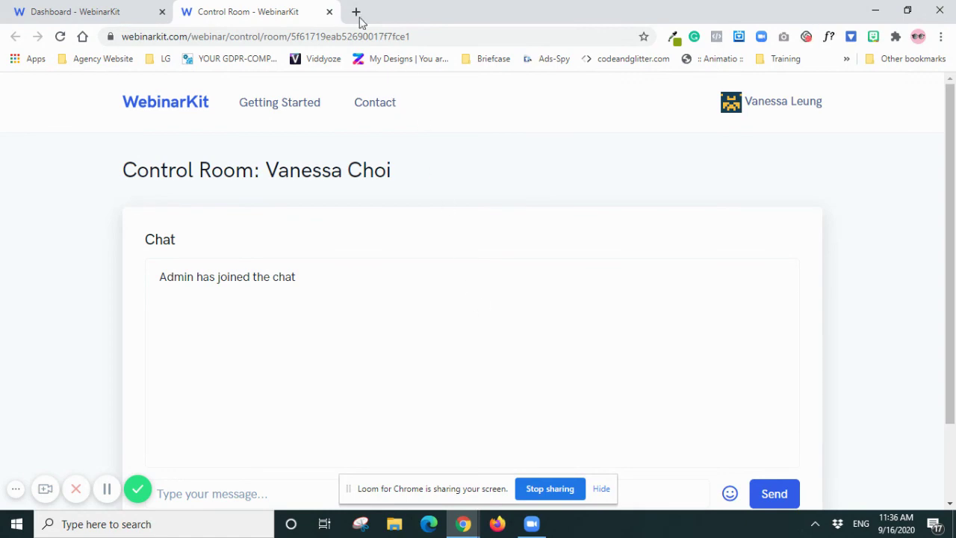
click(329, 12)
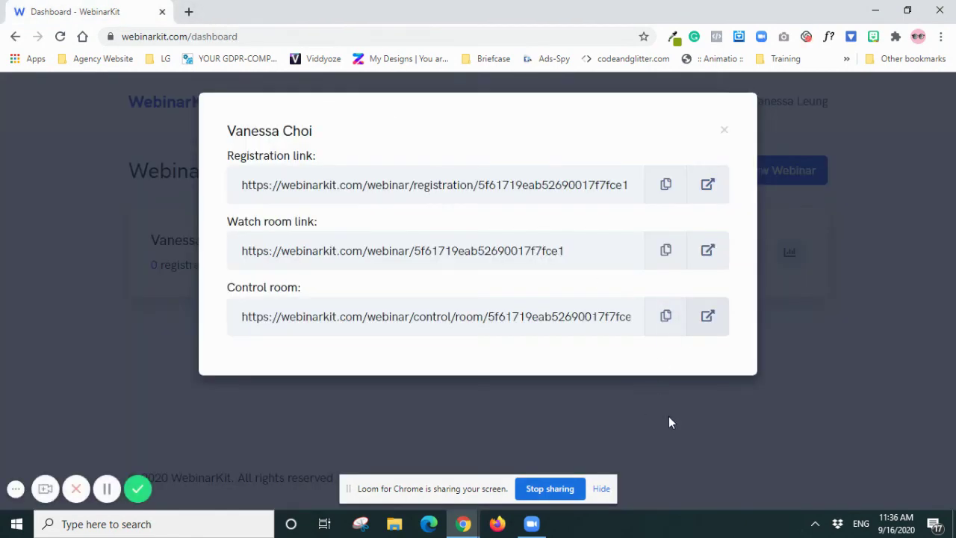
click(724, 133)
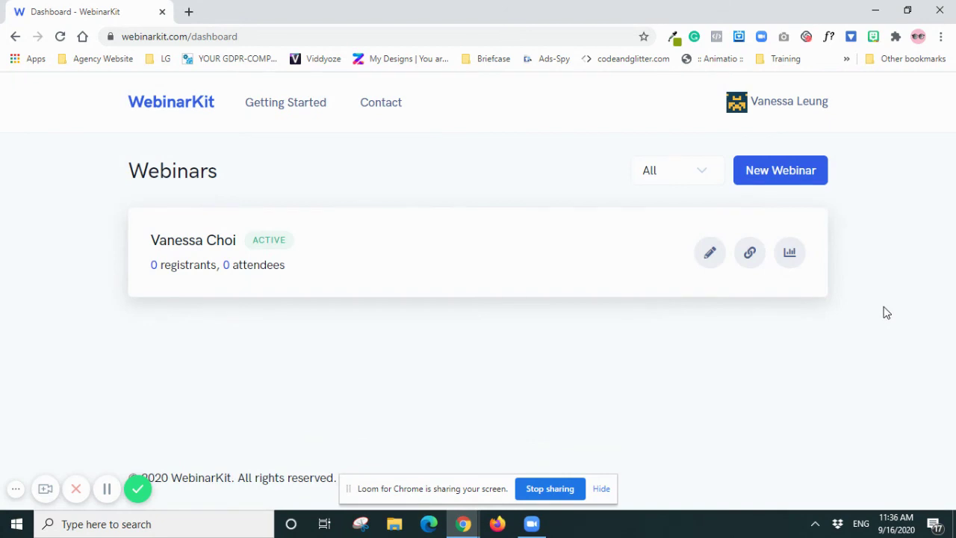